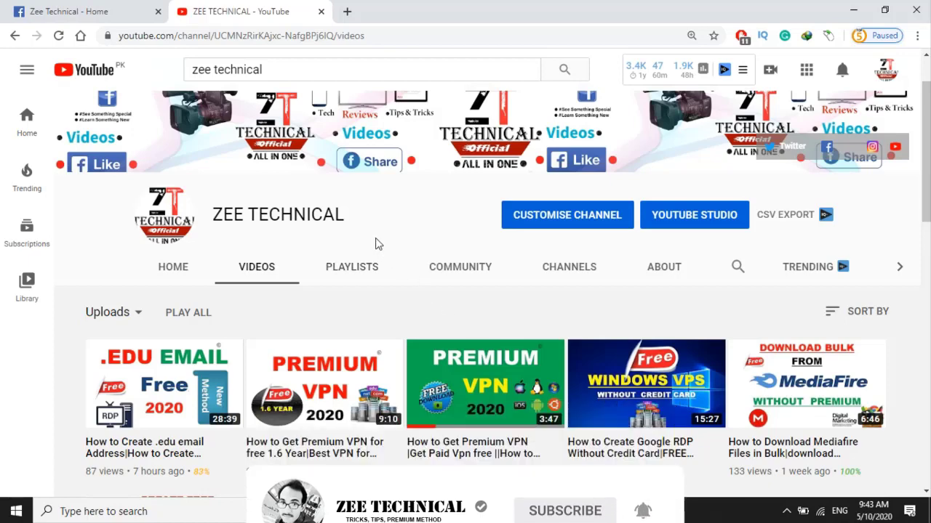
Highlight the ZEE TECHNICAL channel name and check the available input languages in the taskbar
mouse_move(357, 216)
left_mouse_down()
mouse_move(266, 225)
mouse_move(215, 217)
left_mouse_up()
left_click(218, 217)
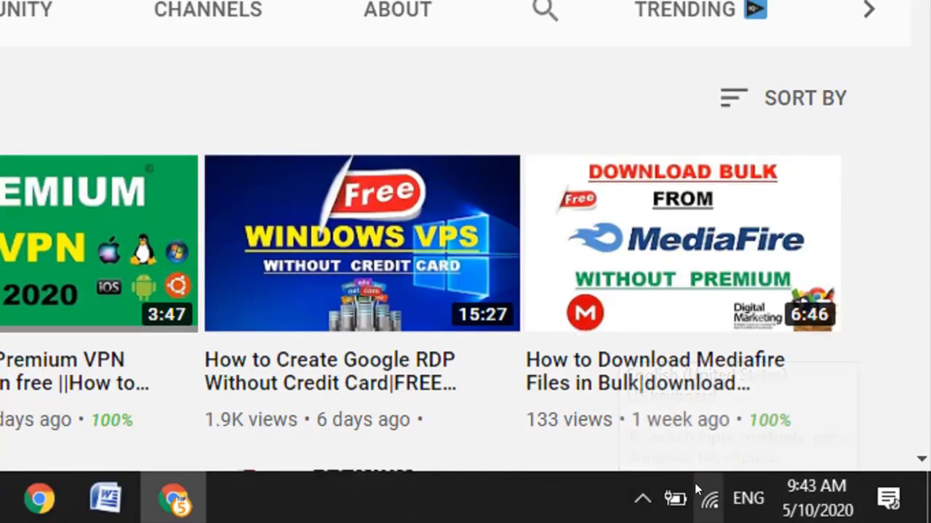
left_click(751, 497)
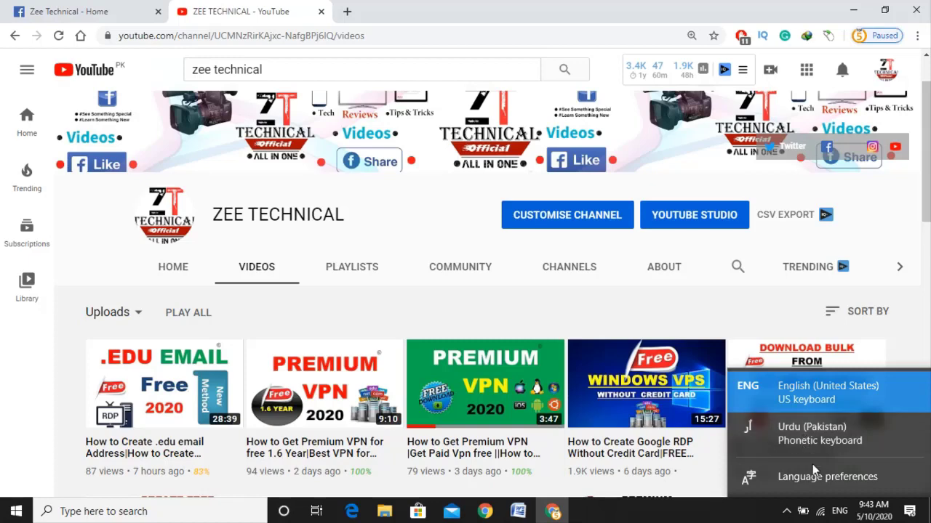
left_click(820, 515)
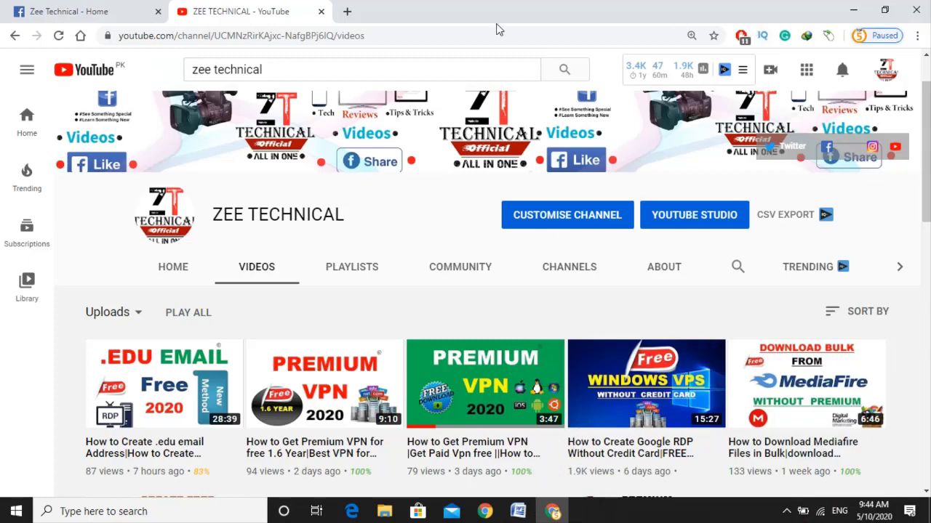
Load the Google home page in a new browser tab
left_click(347, 11)
left_click(385, 36)
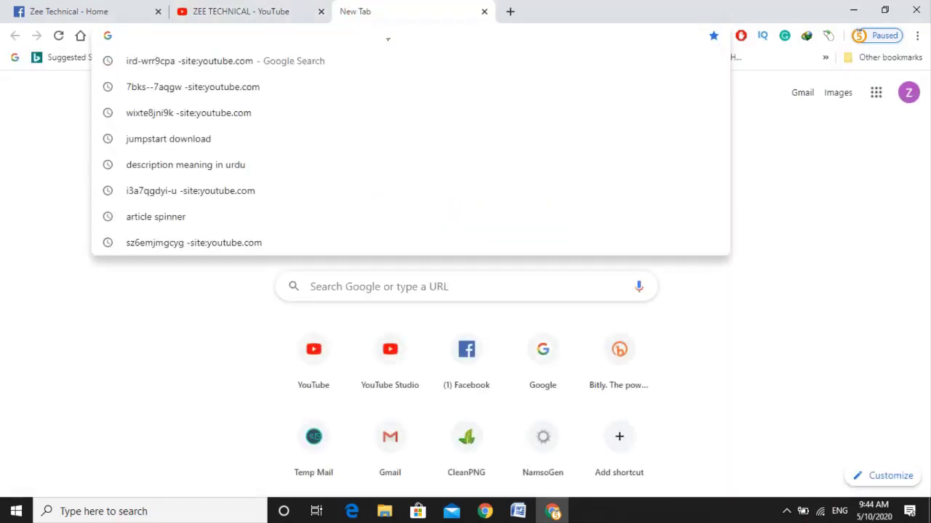
type("goo")
key("Return")
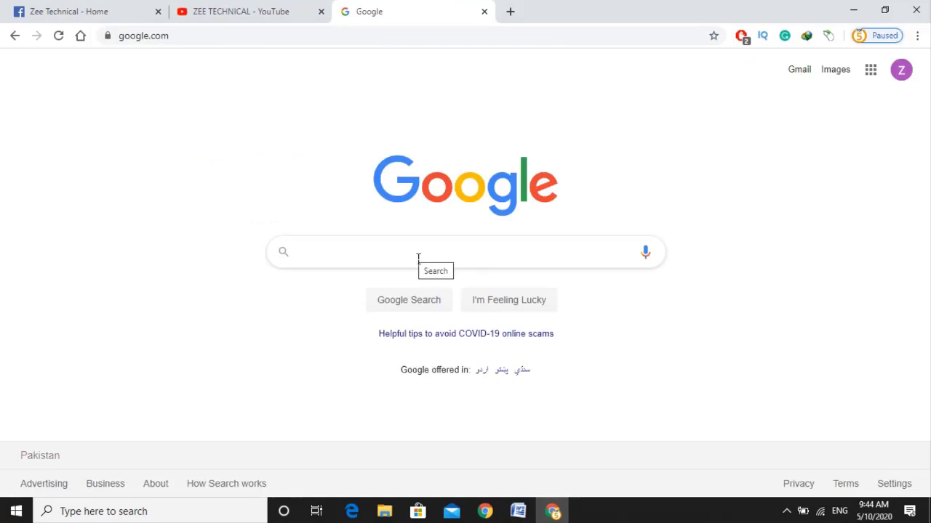
Search 'phonetic keyboard urdu' and open the CLE Urdu Phonetic Keyboard Layout v1.0 page
type("ph")
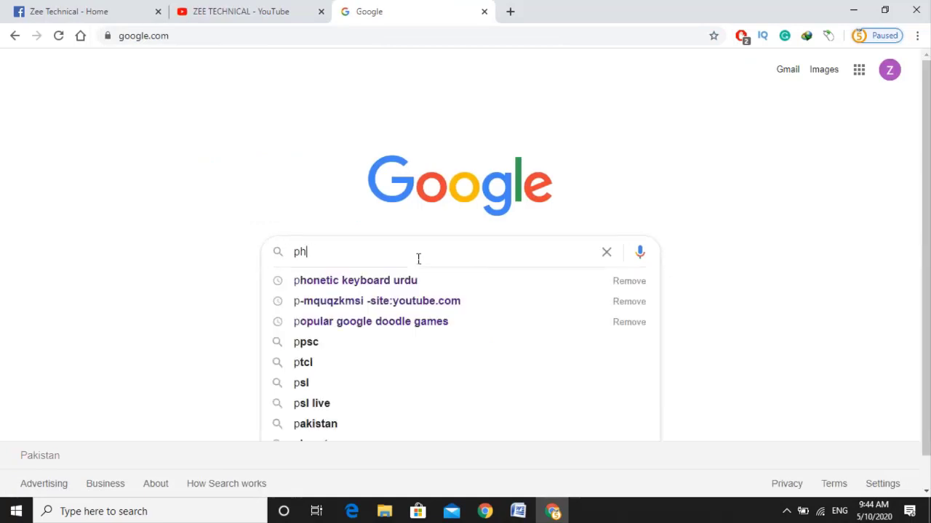
type("o")
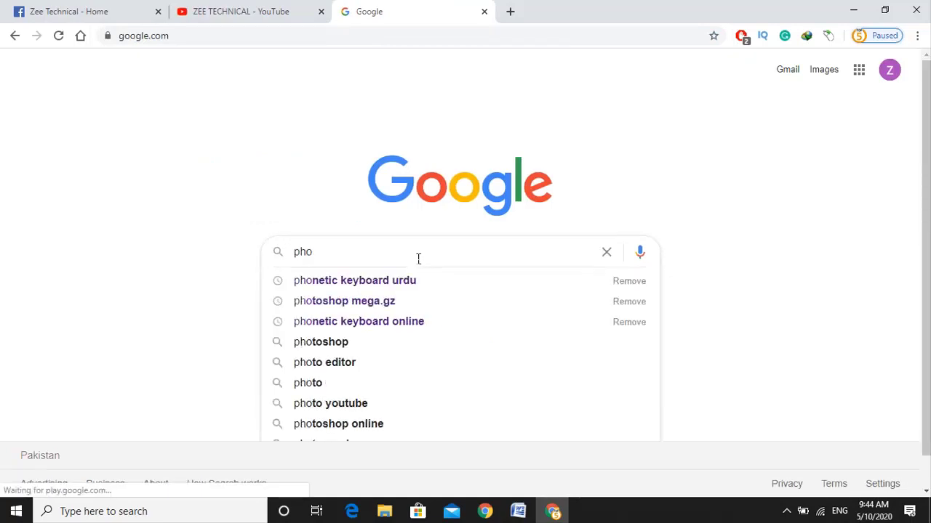
left_click(407, 280)
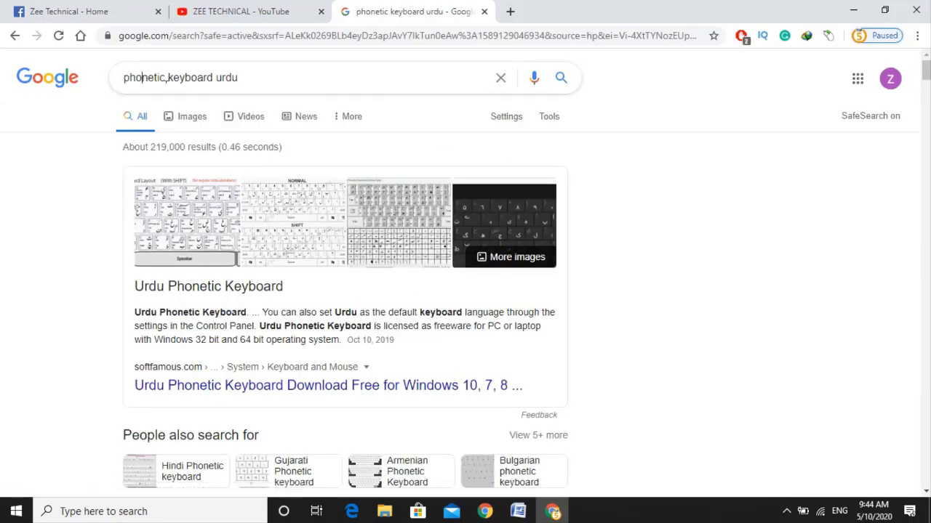
left_click_drag(142, 78, 295, 76)
left_click(633, 205)
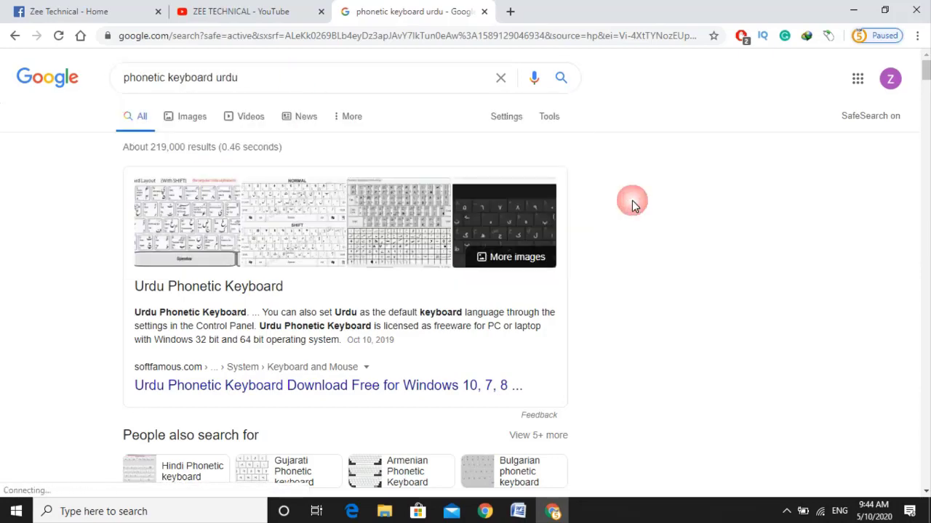
scroll(633, 205, "down", 4)
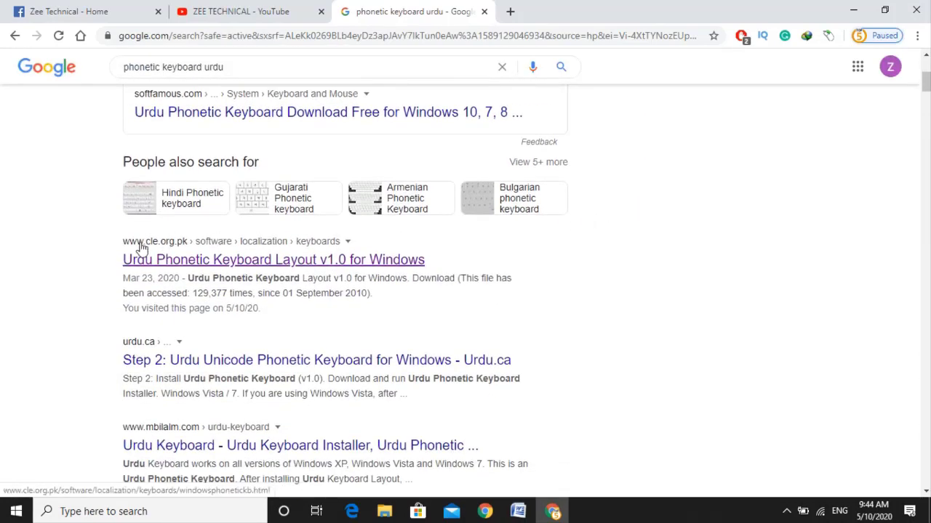
left_click(129, 255)
left_click(181, 254)
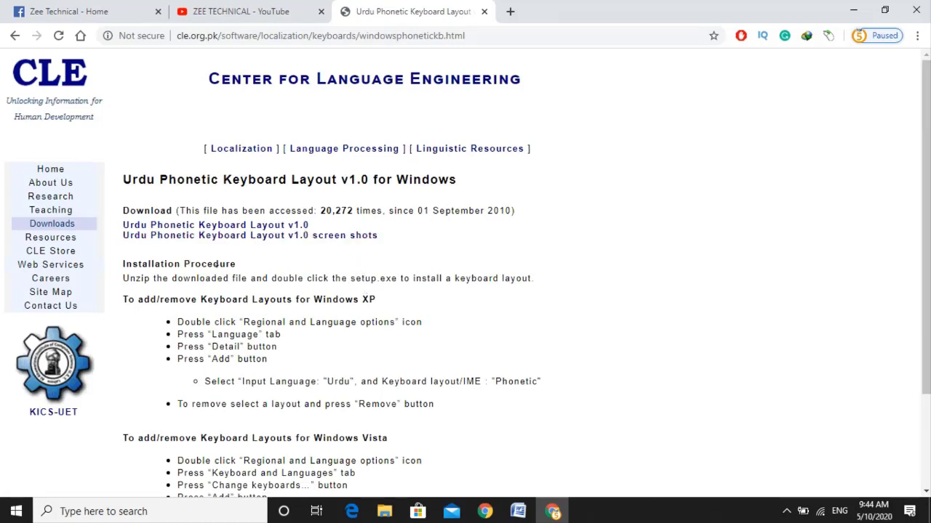
Download Urdu Phonetic Keyboard Layout v1.0, cancel the duplicate download, and close the page
scroll(269, 289, "down", 1)
scroll(269, 289, "down", 1)
scroll(181, 254, "up", 1)
left_click_drag(122, 225, 277, 232)
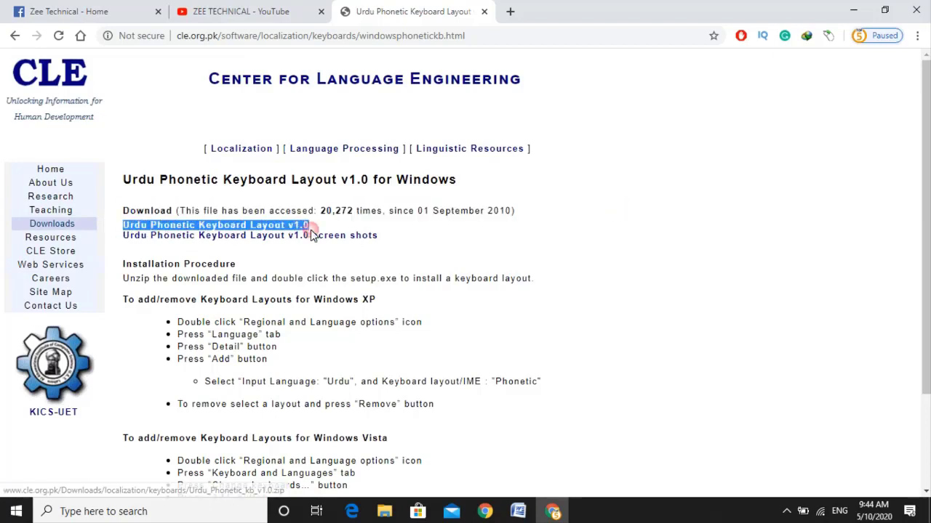
left_click_drag(278, 231, 311, 234)
left_click(306, 292)
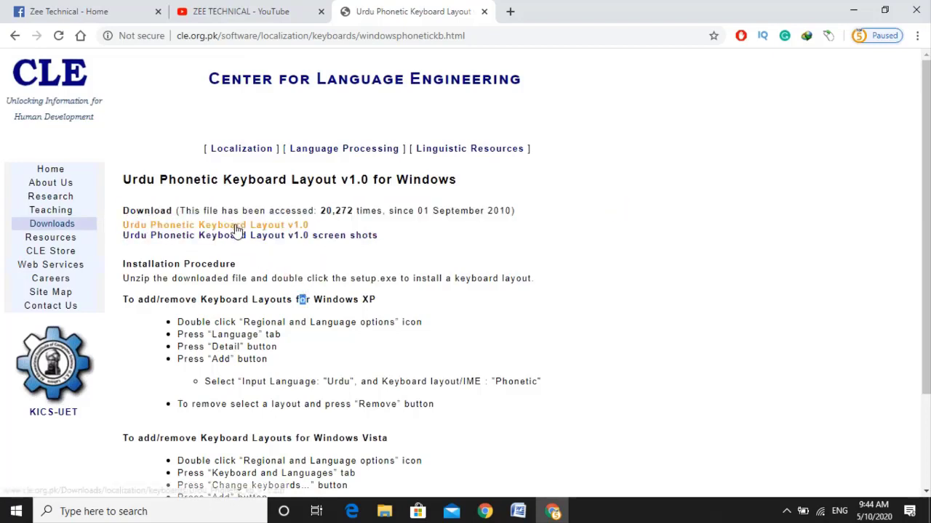
left_click(245, 227)
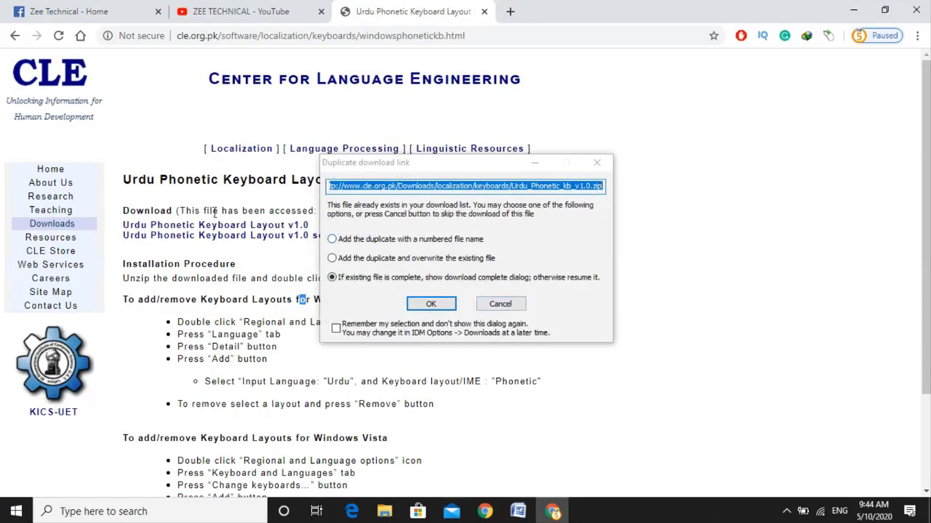
left_click(500, 304)
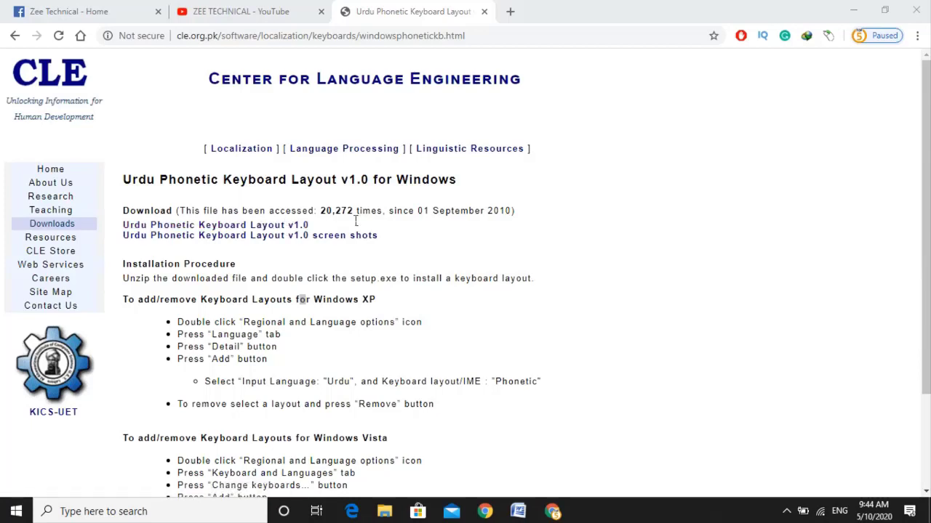
left_click(483, 12)
Minimize Chrome, browse This PC > Downloads > Compressed, and select the Urdu_Phonetic_kb_v1.0 archive
left_click(853, 12)
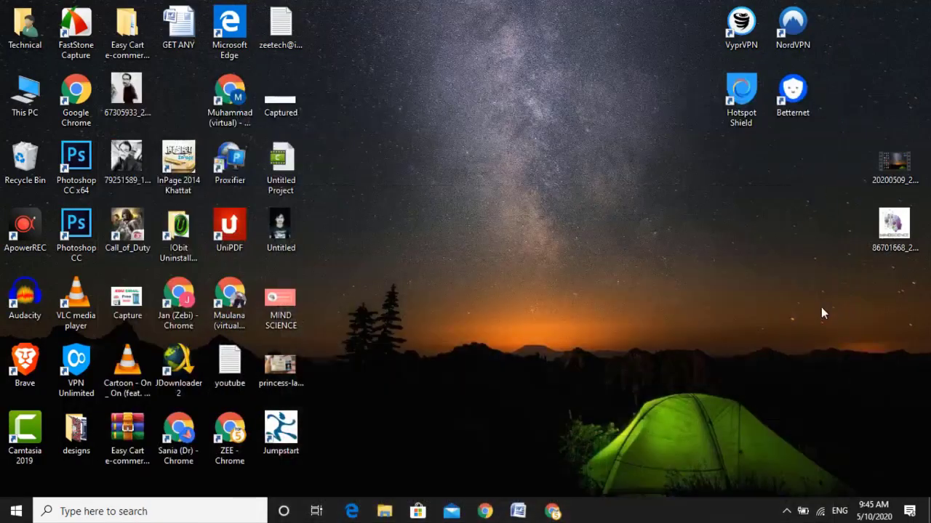
left_click(786, 511)
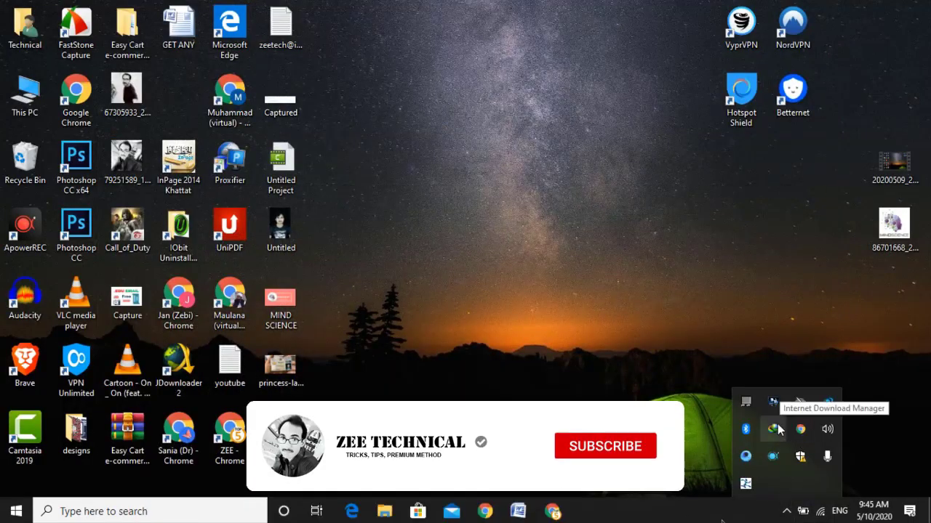
left_click(703, 339)
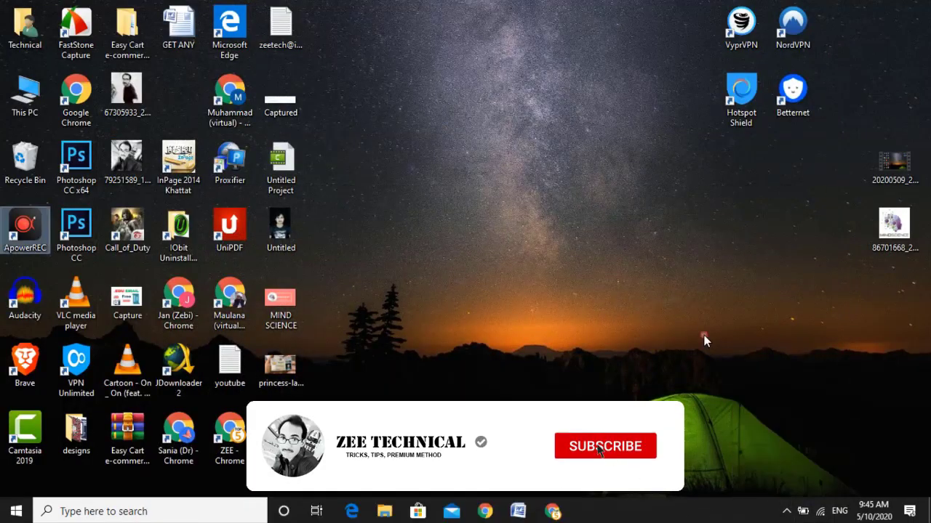
double_click(37, 94)
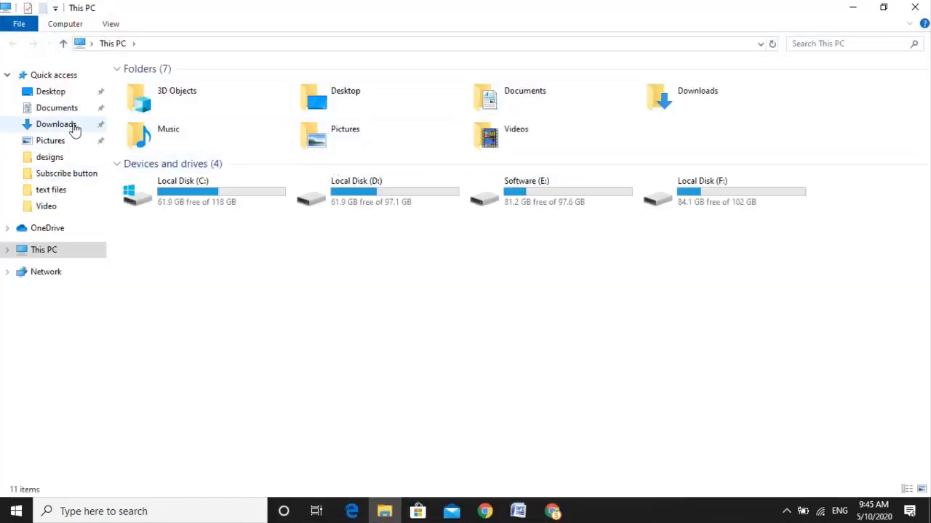
left_click(73, 125)
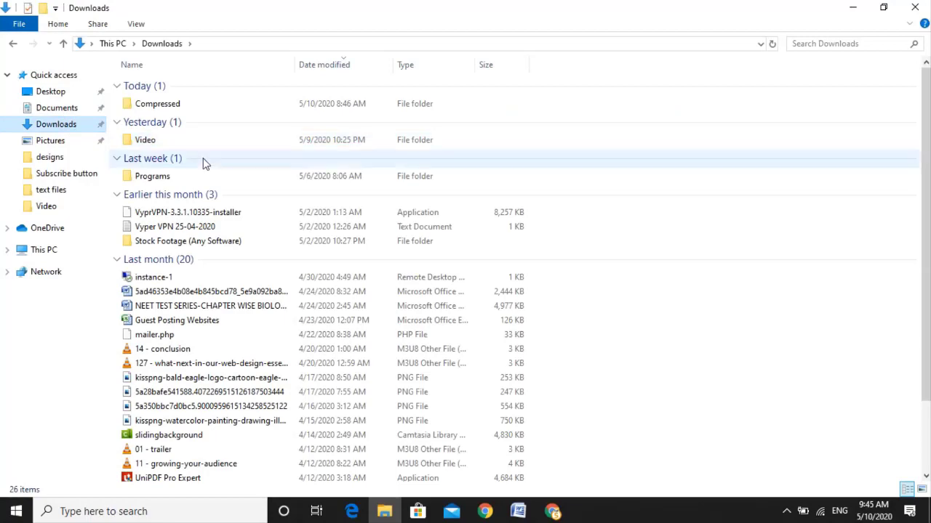
scroll(207, 259, "down", 2)
scroll(206, 259, "up", 2)
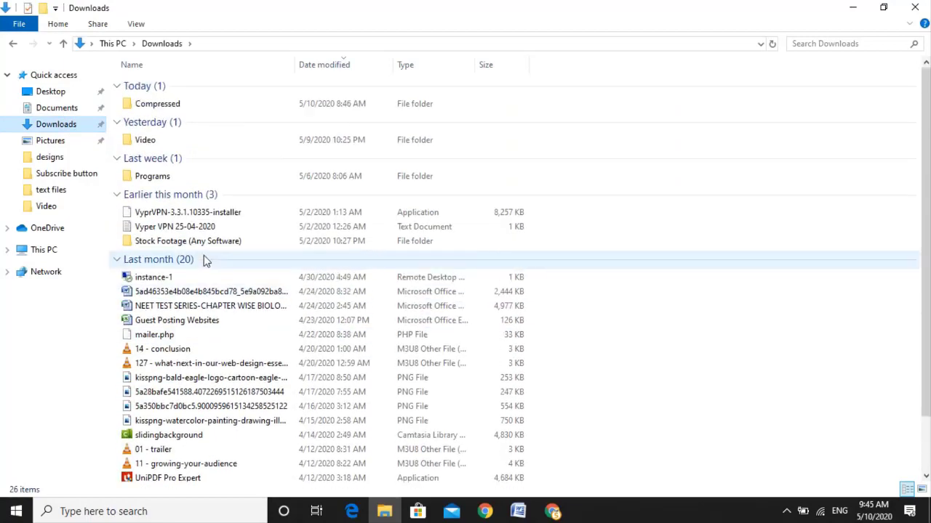
double_click(187, 104)
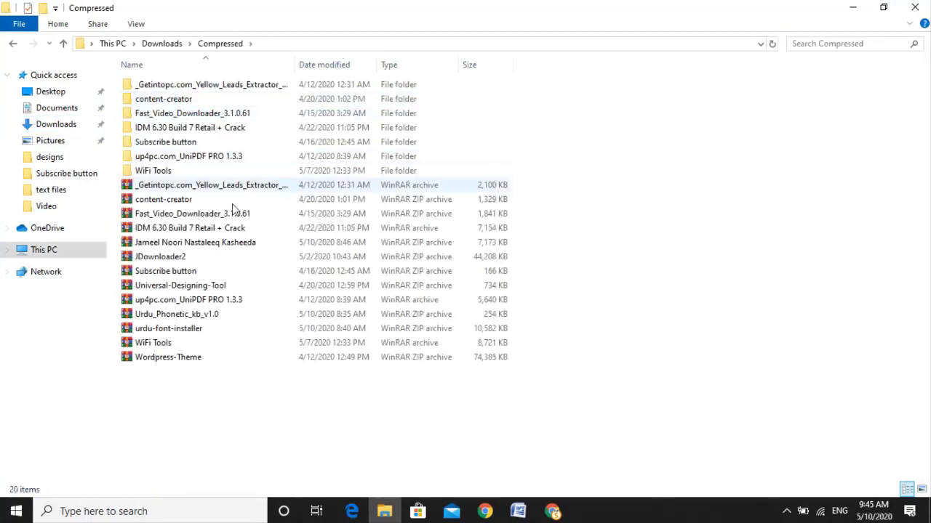
left_click(175, 318)
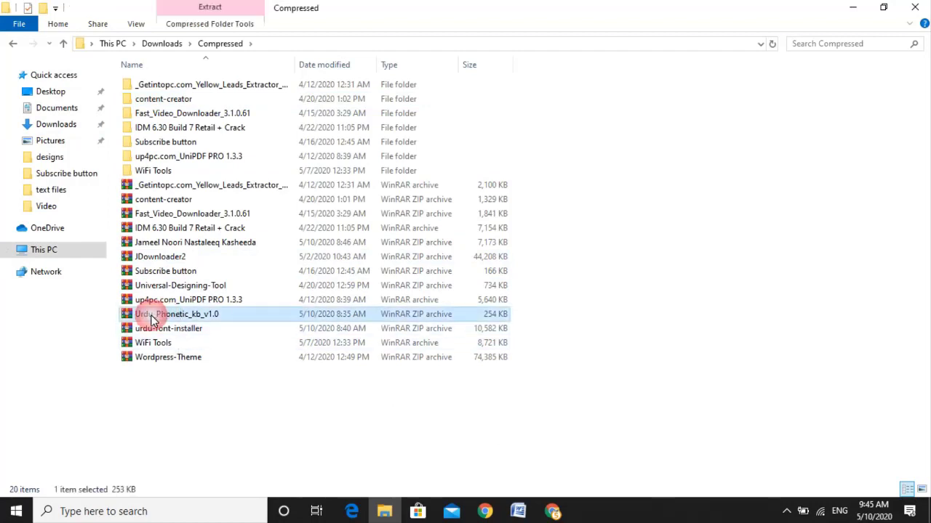
Inspect the Urdu_Phonetic_kb_v1.0 archive contents in WinRAR, then close it
double_click(220, 310)
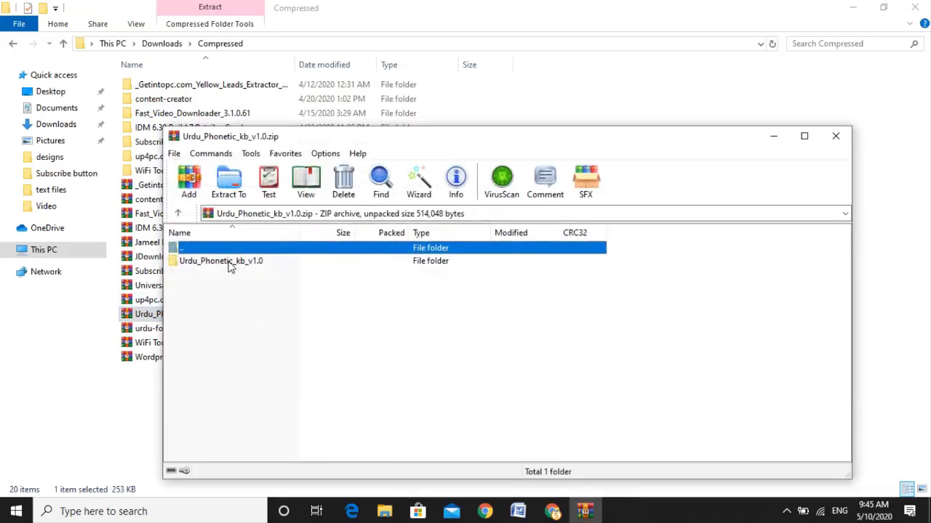
double_click(226, 262)
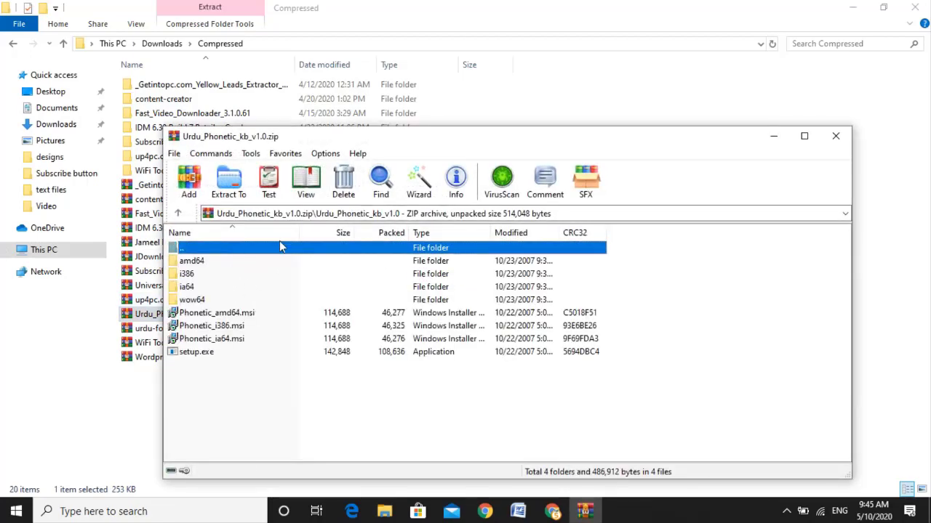
left_click_drag(299, 232, 399, 232)
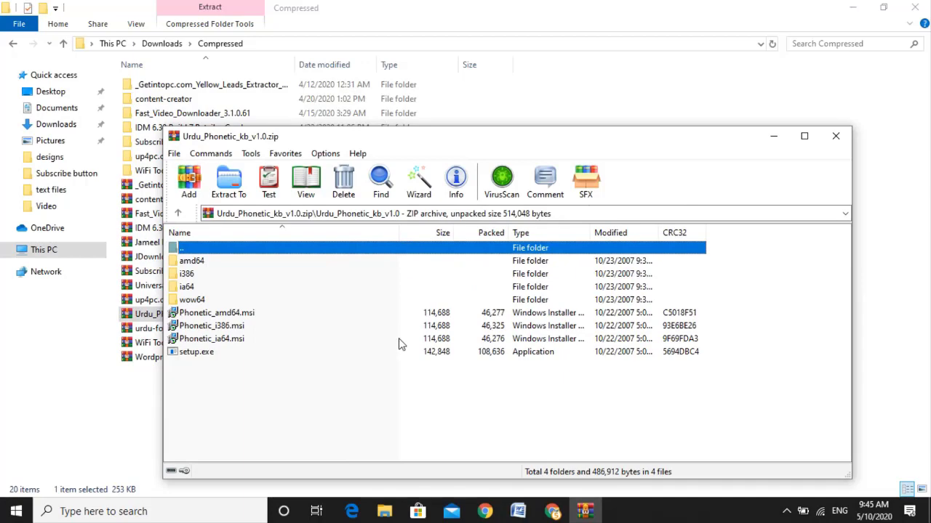
left_click(836, 136)
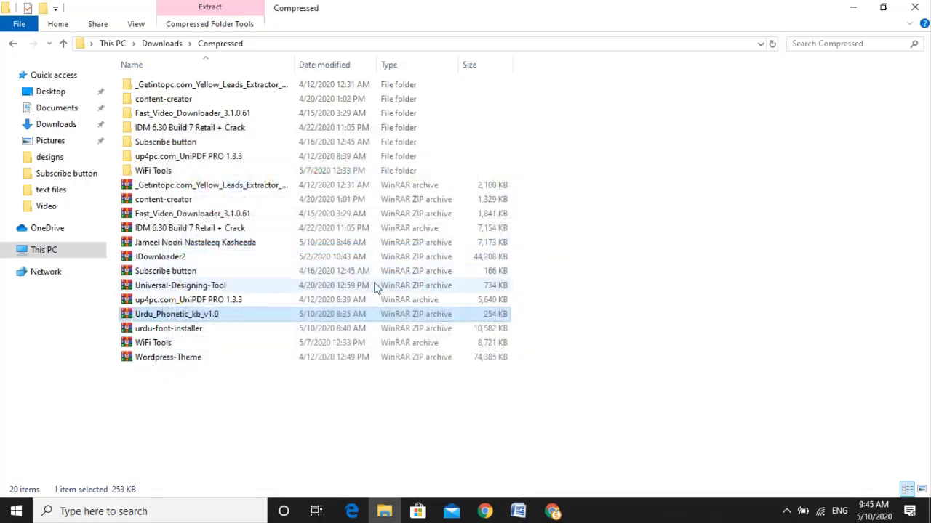
Extract the archive to an Urdu_Phonetic_kb_v1.0 folder and open it
right_click(222, 313)
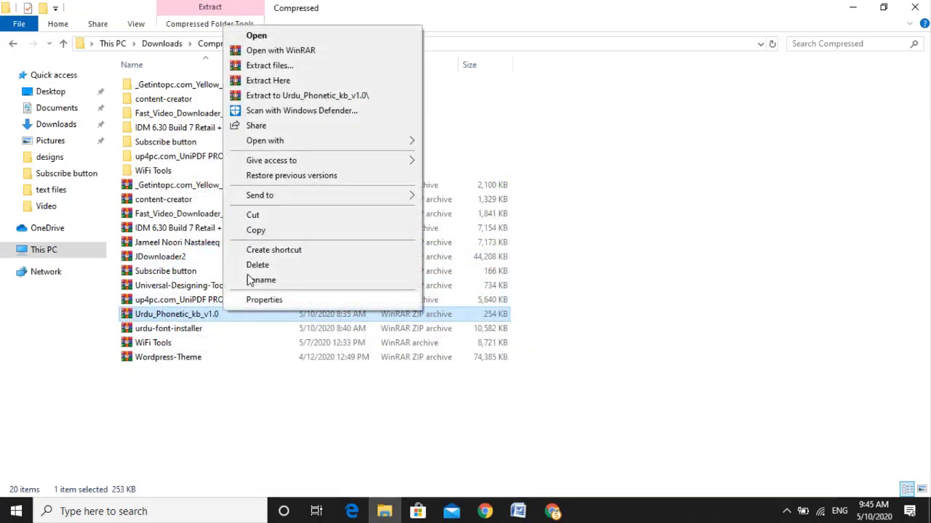
left_click(298, 95)
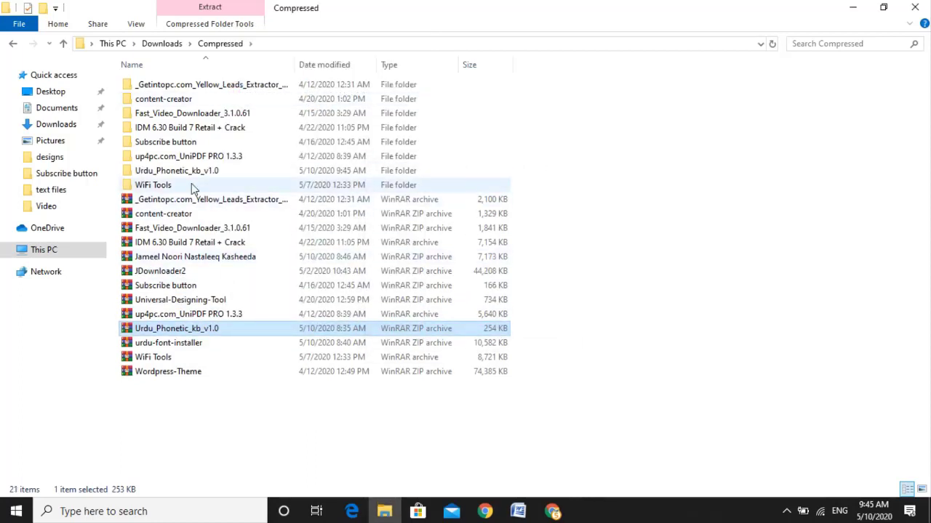
double_click(186, 173)
Open the inner Urdu_Phonetic_kb_v1.0 folder, select setup, check input languages, and close Explorer
double_click(175, 94)
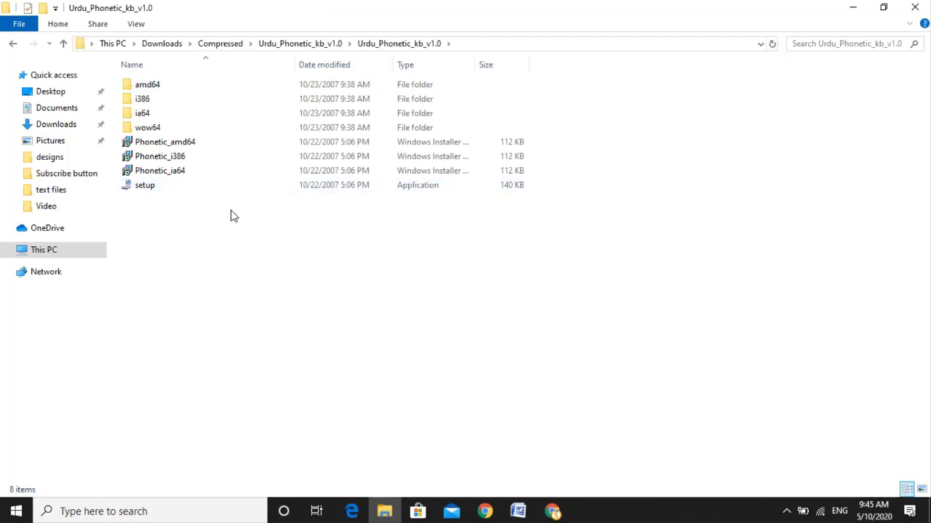
left_click(149, 190)
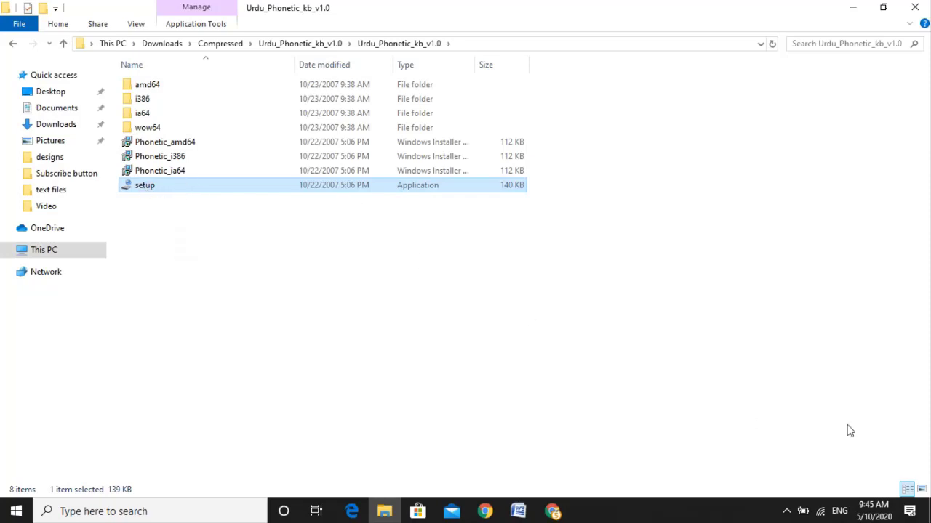
left_click(840, 512)
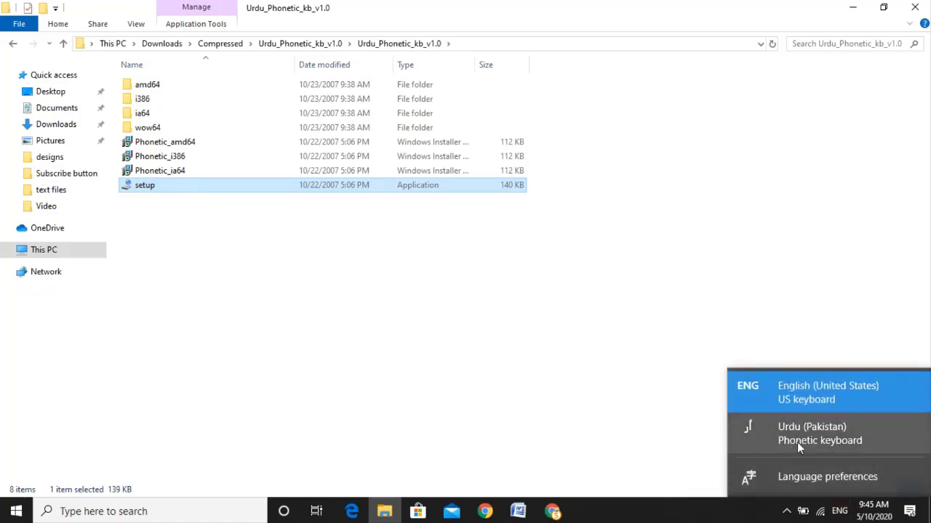
left_click(662, 397)
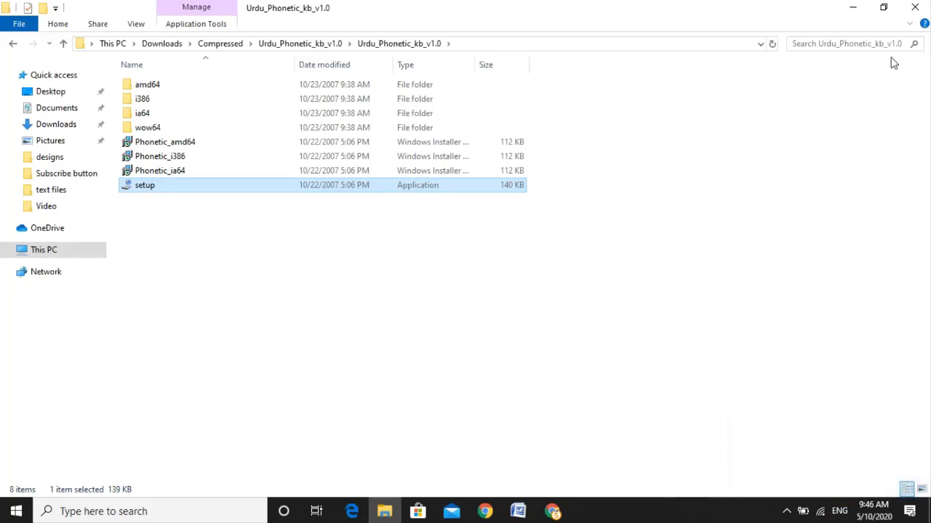
left_click(915, 7)
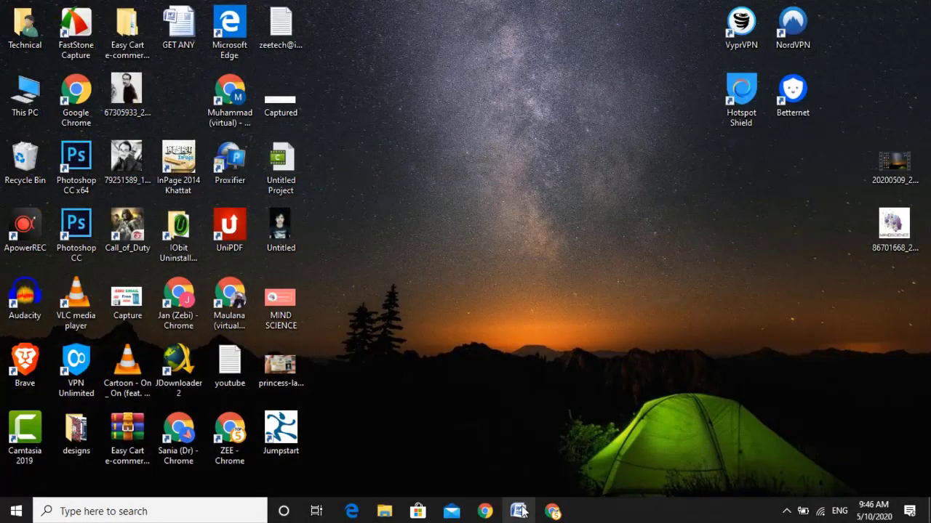
Launch a blank Word document and choose Urdu (Pakistan) Phonetic as the input language
left_click(519, 512)
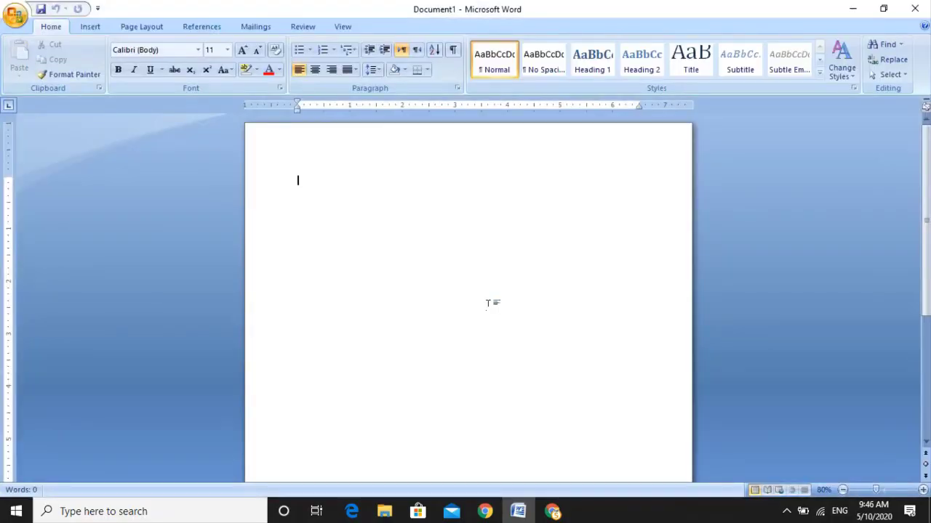
left_click(839, 512)
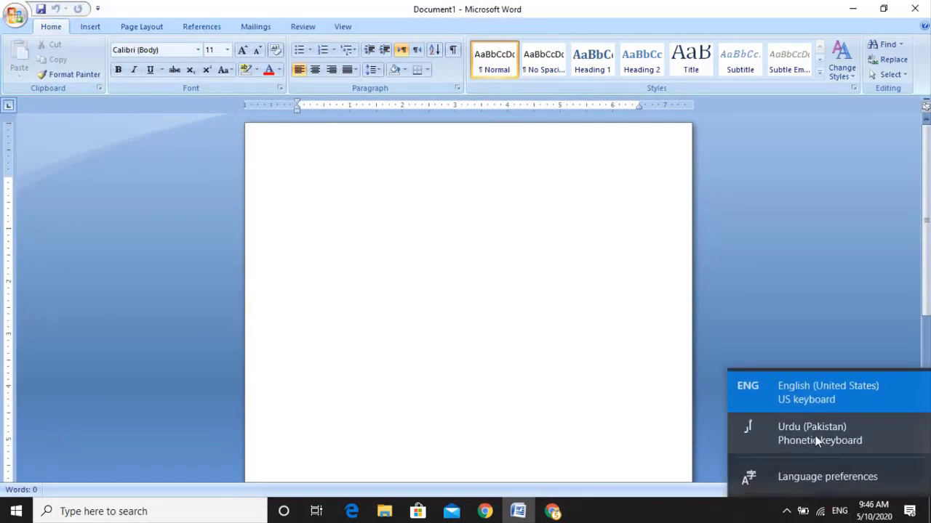
left_click(815, 436)
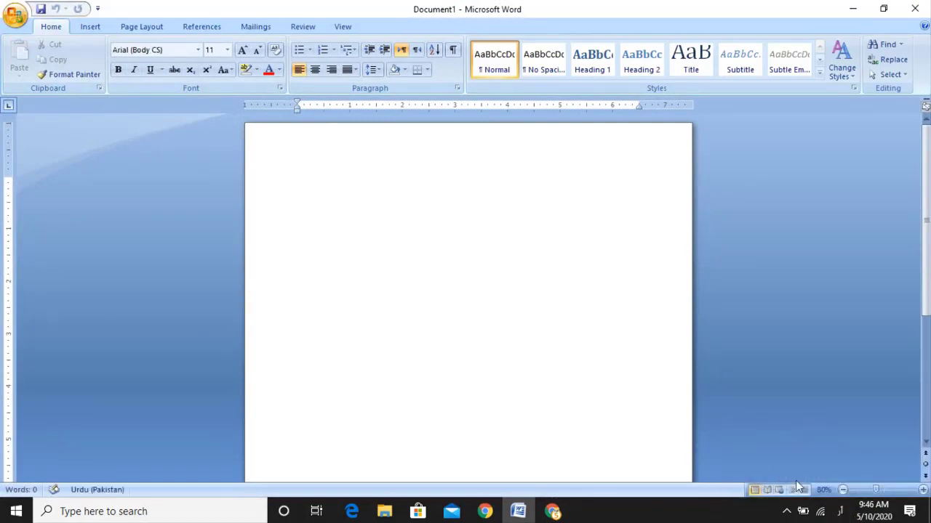
left_click(846, 516)
left_click(813, 439)
type("1")
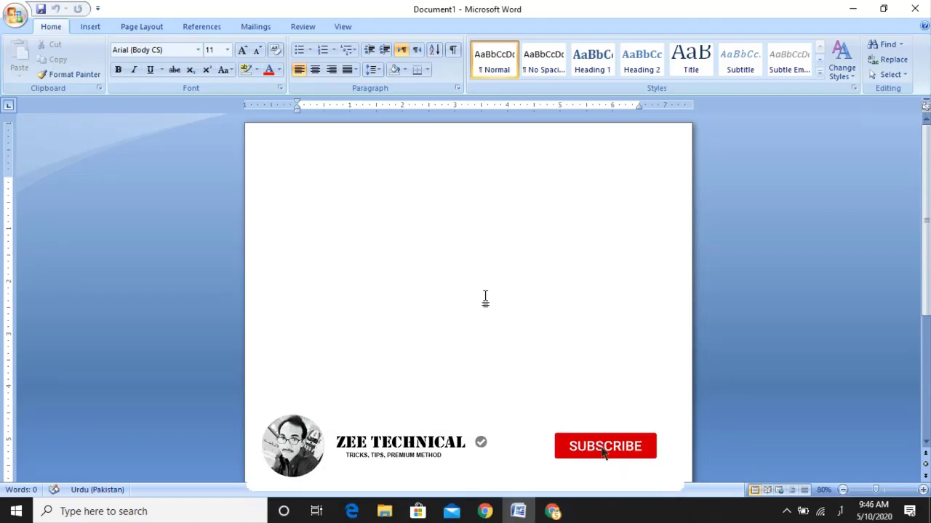
left_click(842, 512)
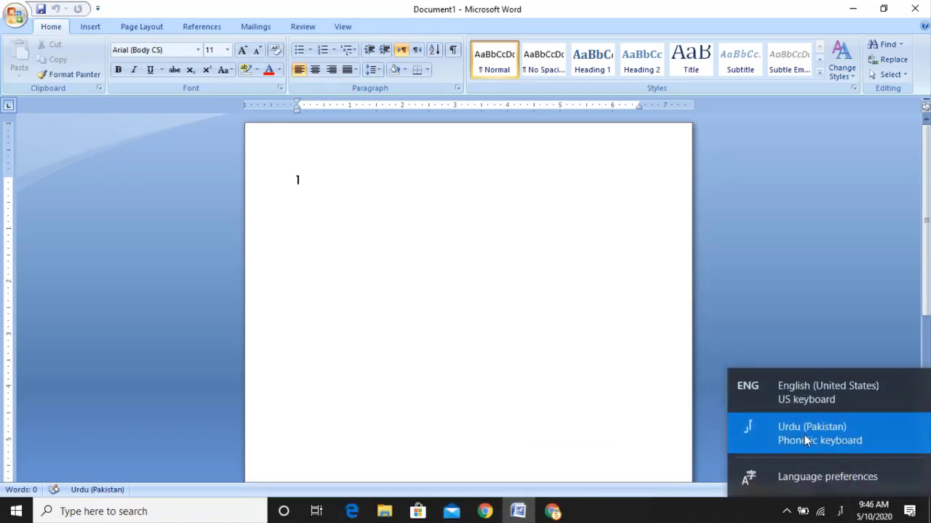
Keep Urdu input, select the word پاکستان and grow its font to size 100
left_click(446, 262)
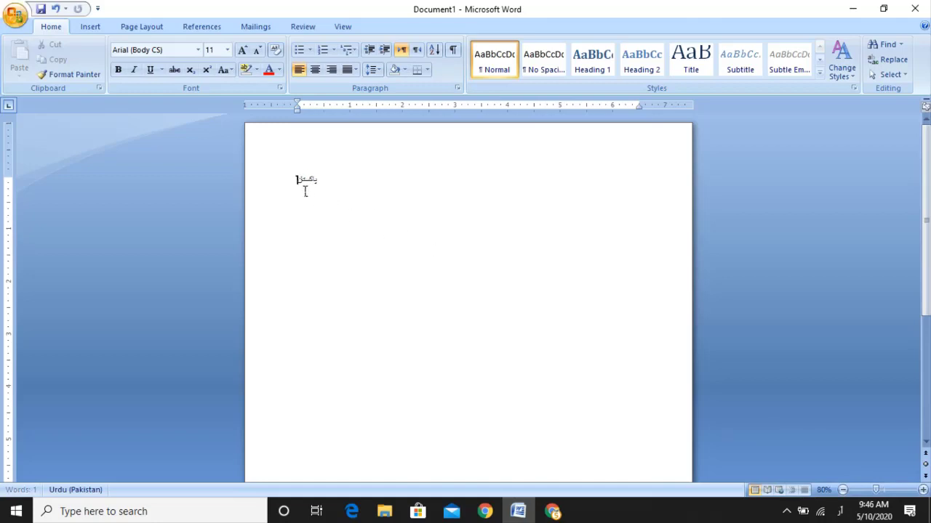
double_click(304, 183)
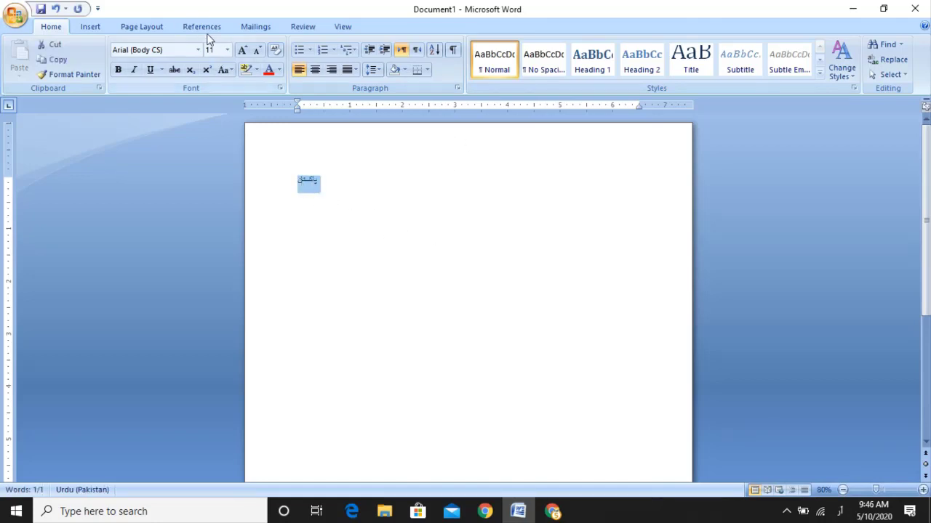
left_click(242, 50)
left_click(241, 49)
left_click(242, 49)
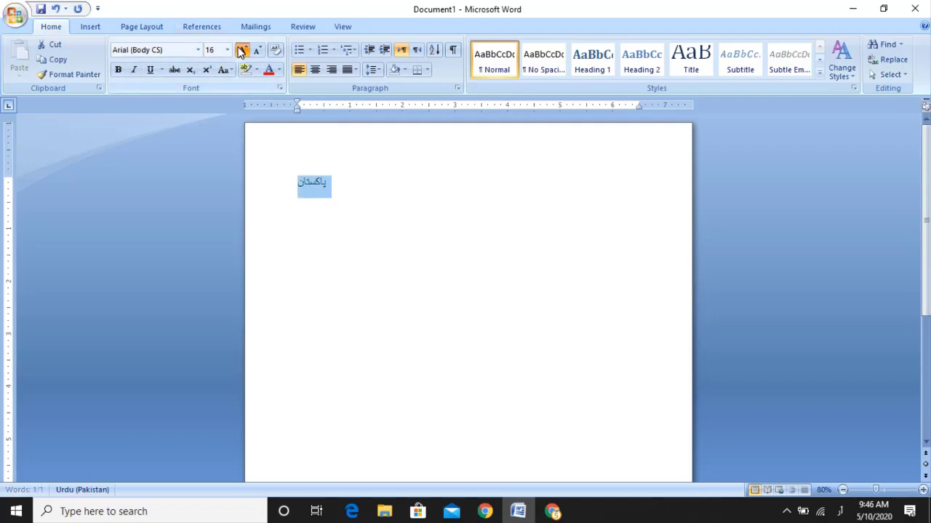
left_click(241, 49)
left_click(242, 49)
left_click(242, 49)
left_click(242, 49)
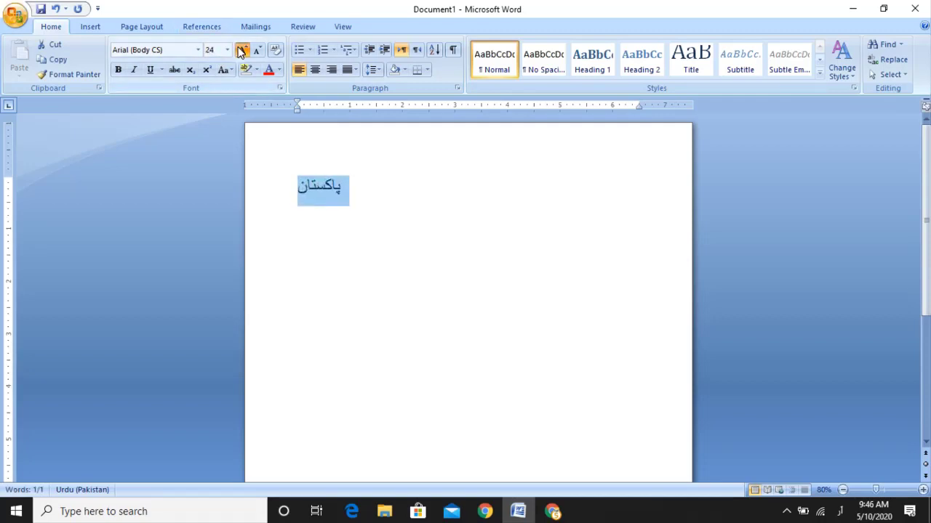
left_click(241, 50)
left_click(241, 49)
left_click(241, 49)
left_click(241, 49)
left_click(241, 49)
left_click(242, 49)
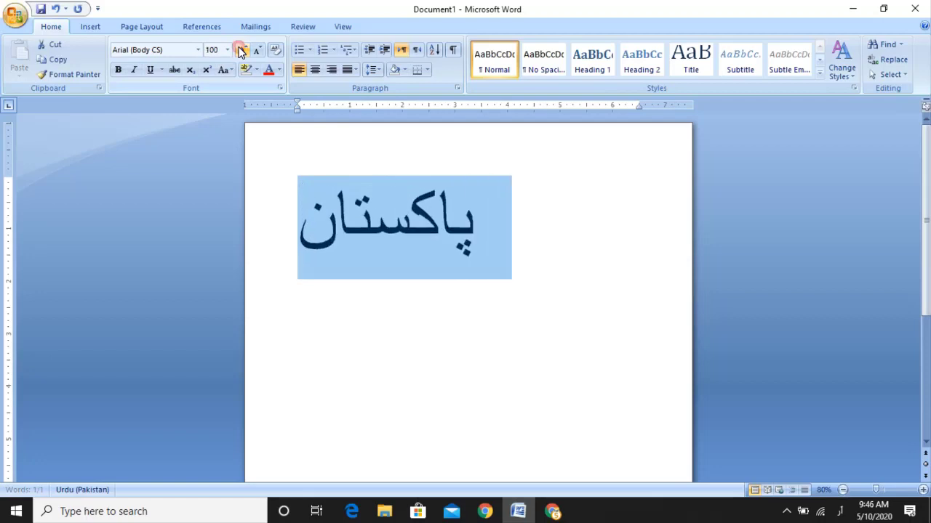
Try selecting parts of the enlarged Urdu word, leaving it deselected
left_click(449, 305)
mouse_move(299, 247)
left_mouse_down()
mouse_move(399, 254)
mouse_move(476, 245)
mouse_move(298, 240)
mouse_move(410, 240)
left_mouse_up()
left_click(493, 290)
left_click(448, 310)
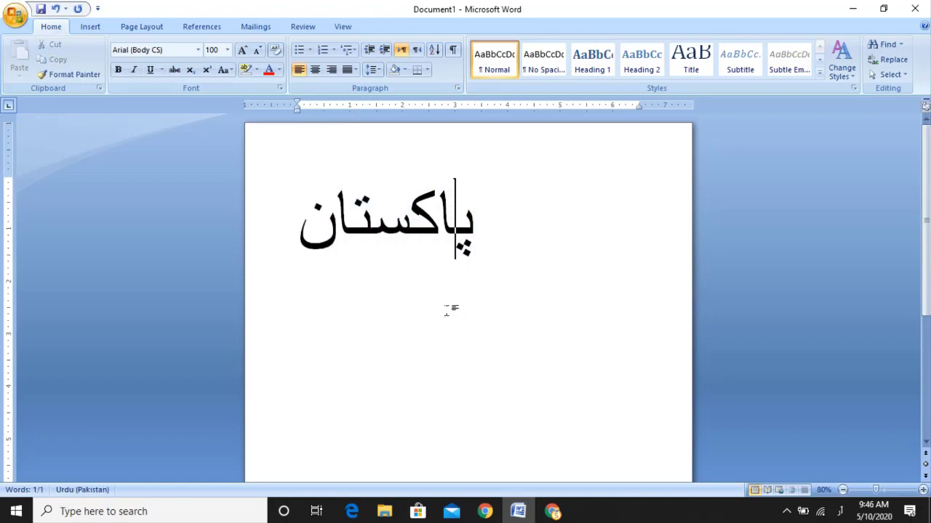
left_click_drag(486, 237, 434, 242)
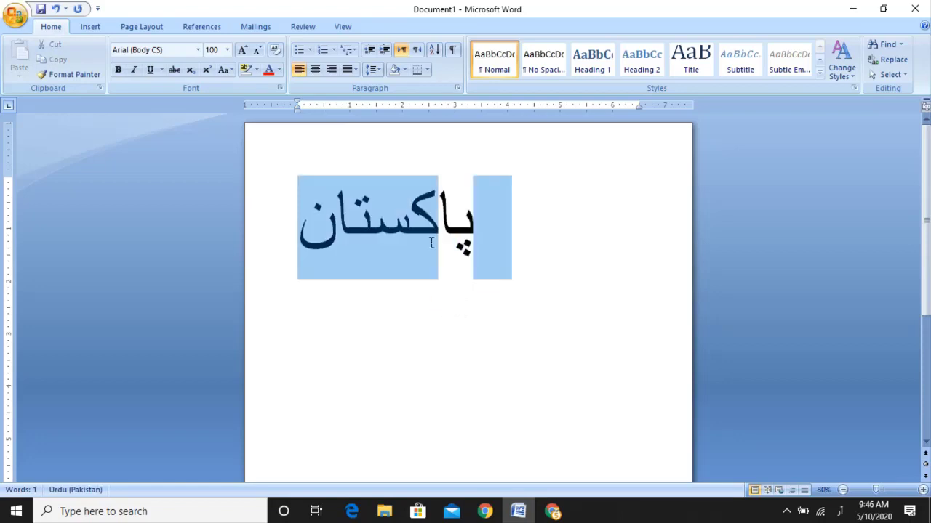
left_click(468, 317)
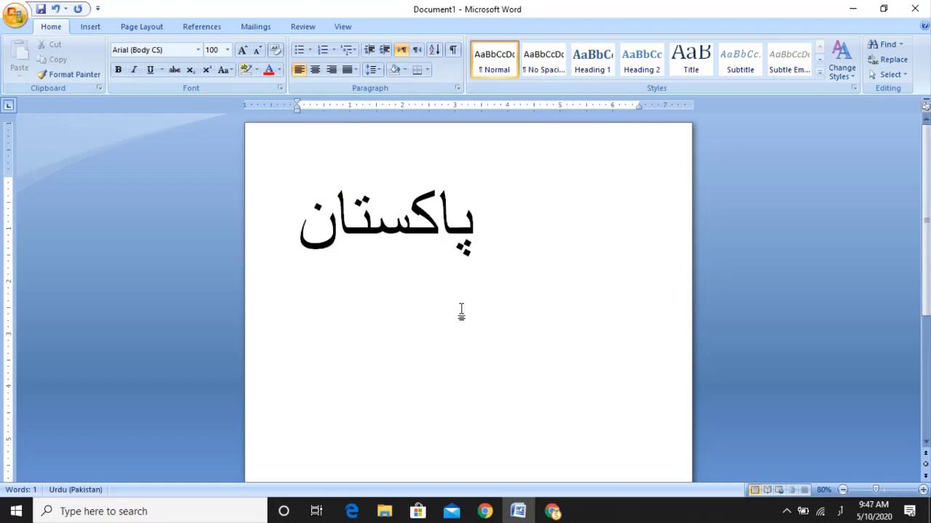
double_click(484, 234)
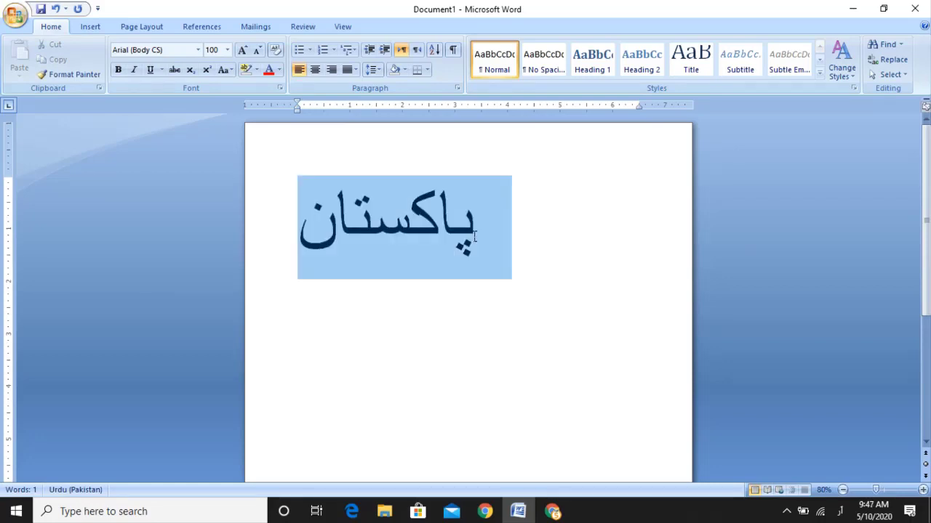
left_click(471, 342)
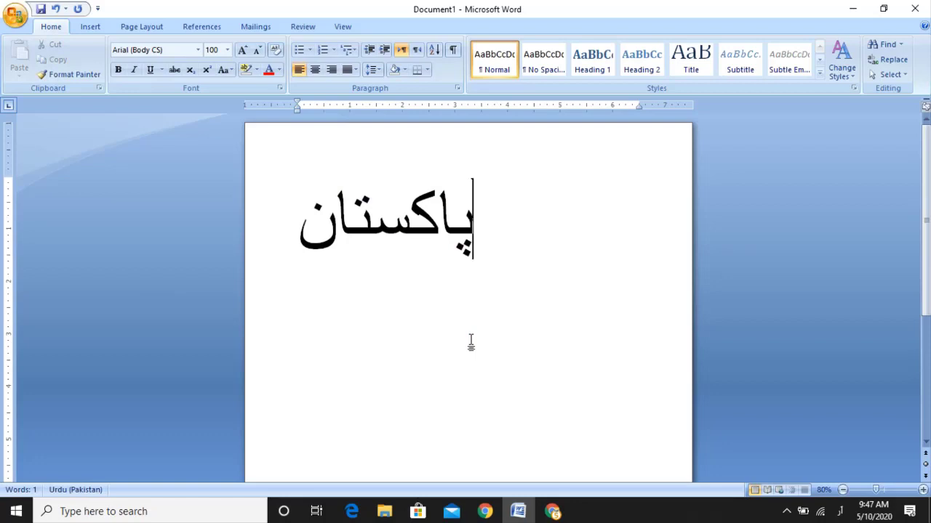
left_click_drag(352, 259, 444, 253)
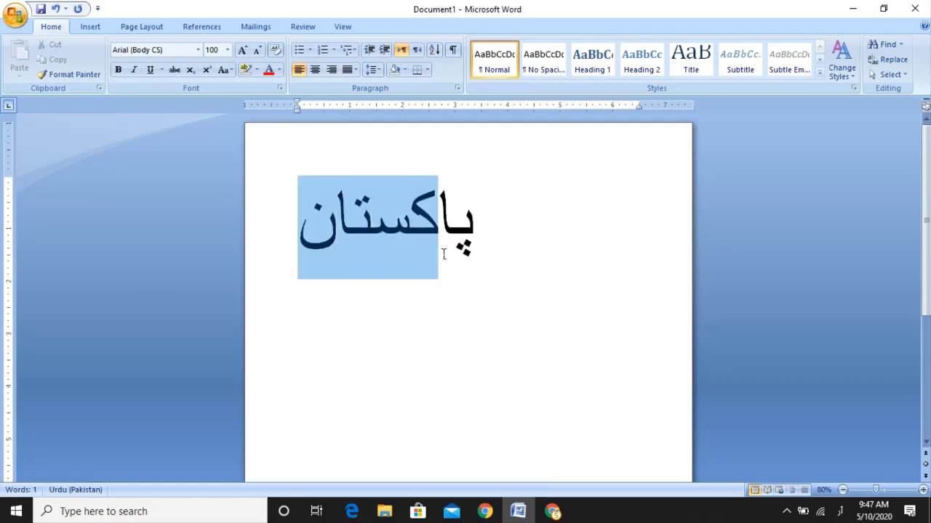
left_click(492, 293)
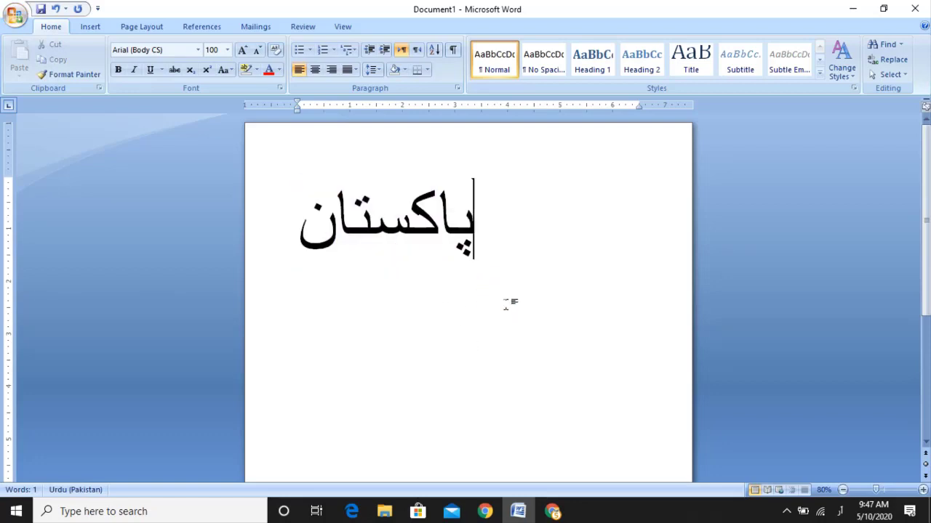
In a new Chrome tab, erase the stray Urdu letters and load google.com
left_click(553, 511)
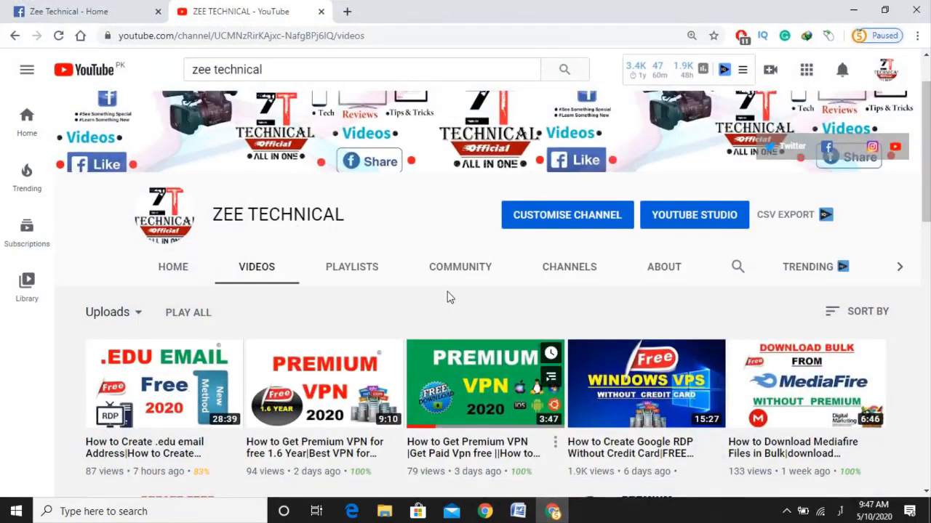
left_click(347, 12)
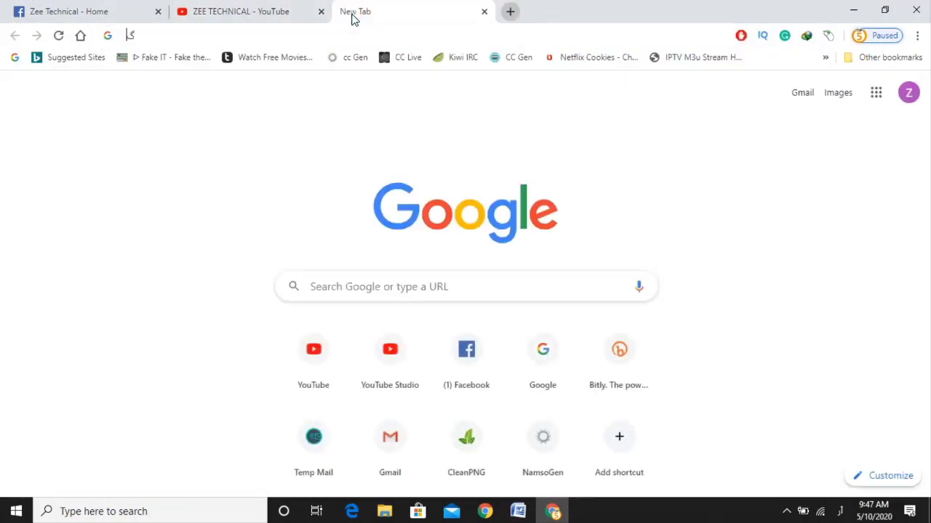
type("ہ")
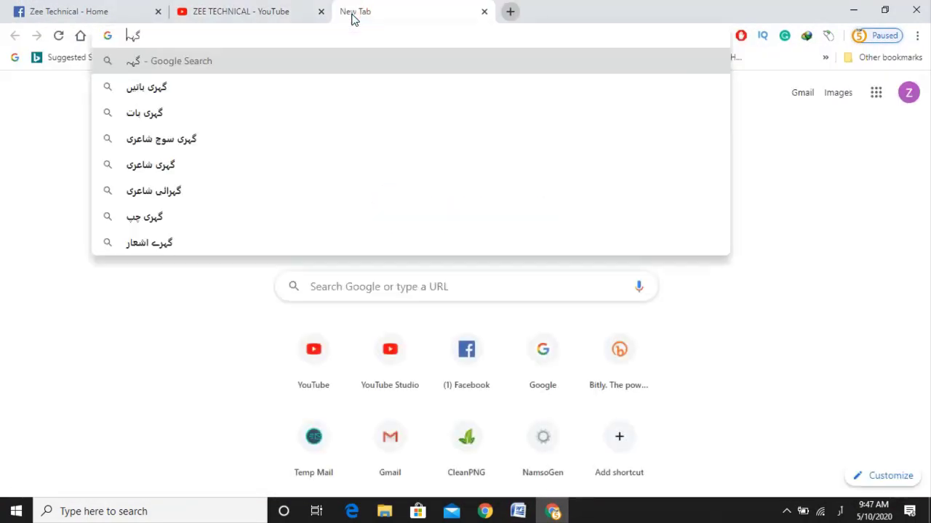
key("BackSpace")
key("BackSpace")
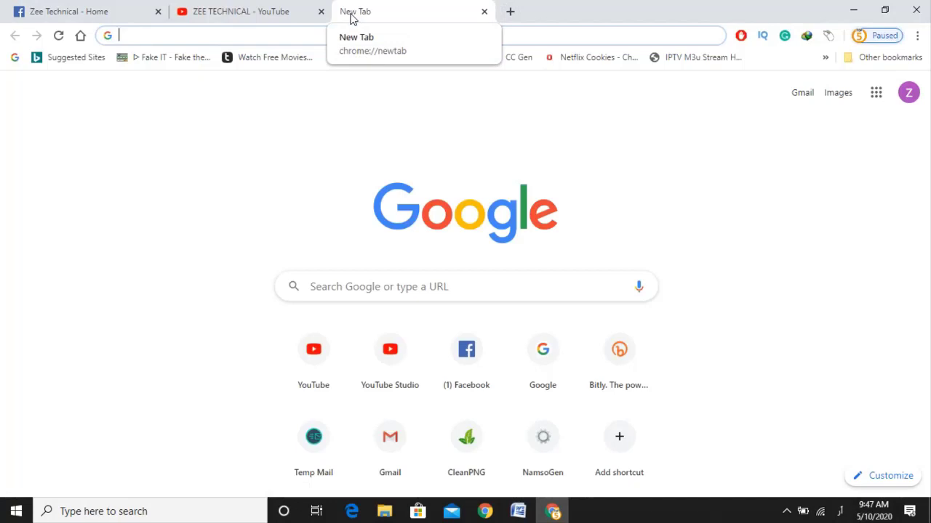
type("گ")
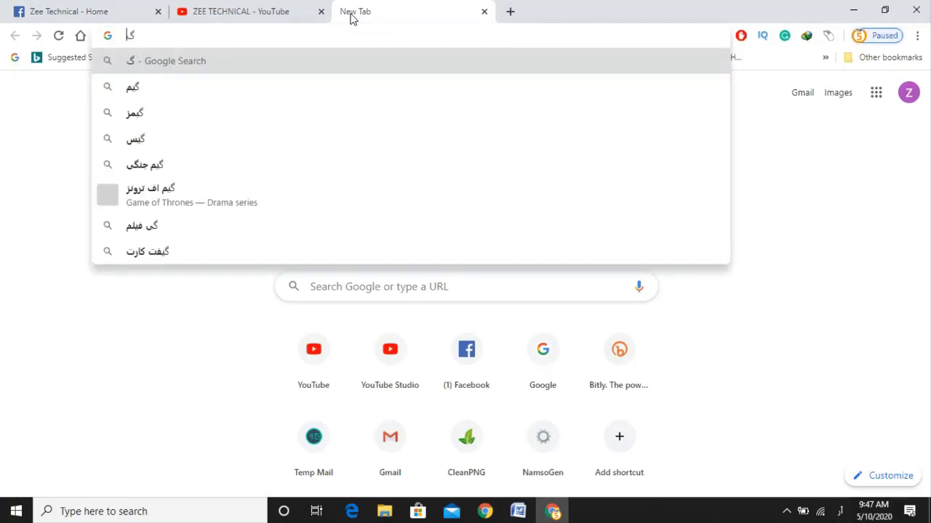
key("BackSpace")
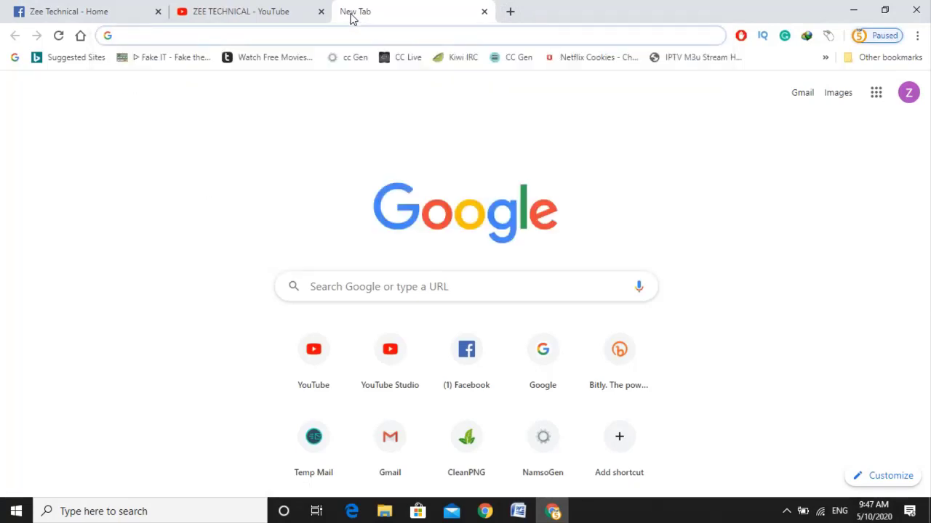
type("goo")
key("Return")
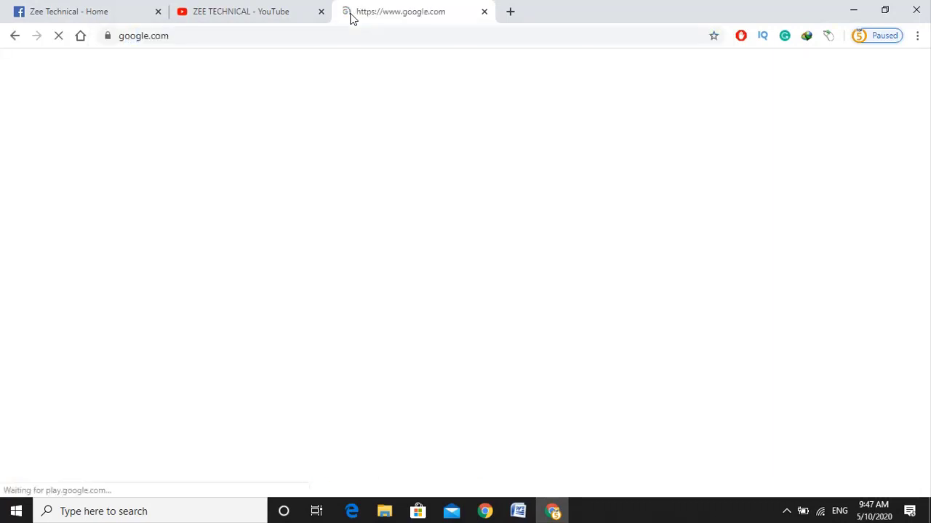
Search Google for 'urdu font download'
left_click(429, 252)
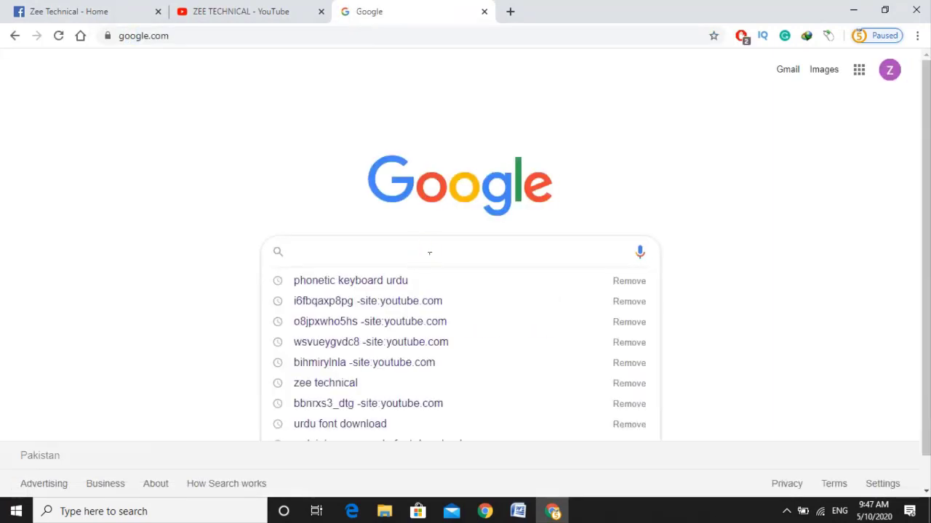
left_click(190, 228)
left_click(363, 253)
type("rd")
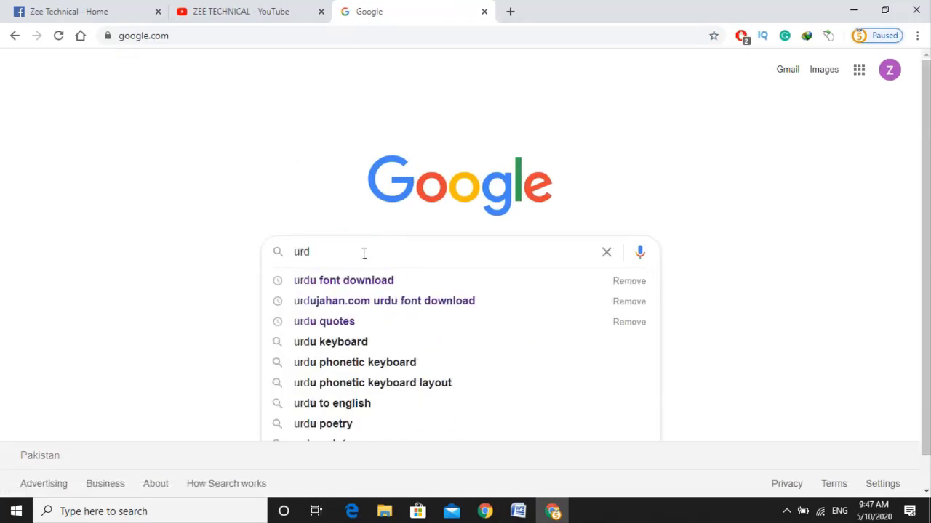
left_click(367, 281)
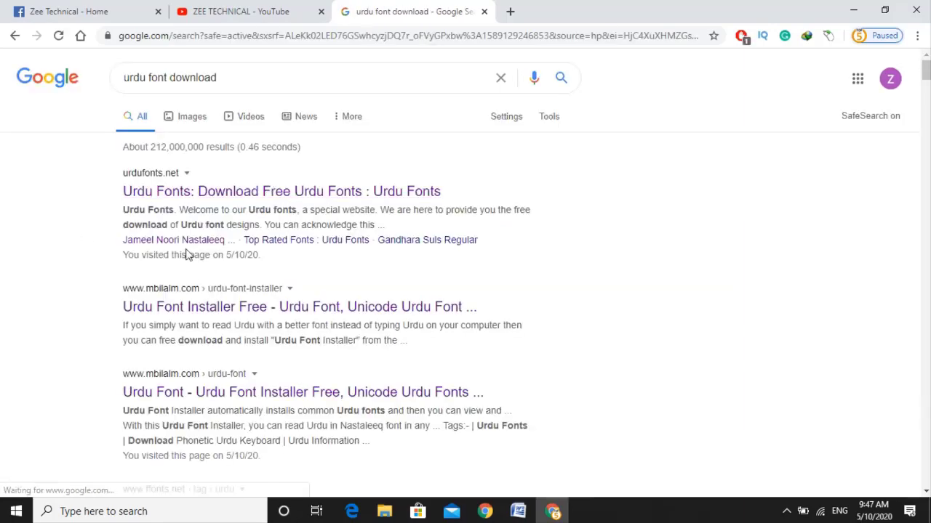
Check the mbilalm Urdu Font Installer result, then return to the search results
scroll(195, 243, "down", 1)
scroll(194, 244, "down", 3)
scroll(195, 240, "down", 1)
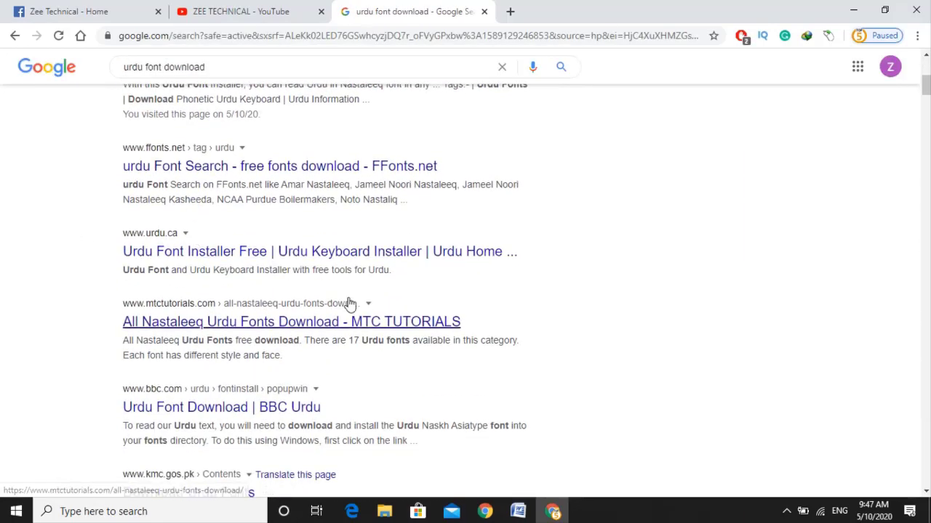
scroll(200, 234, "up", 2)
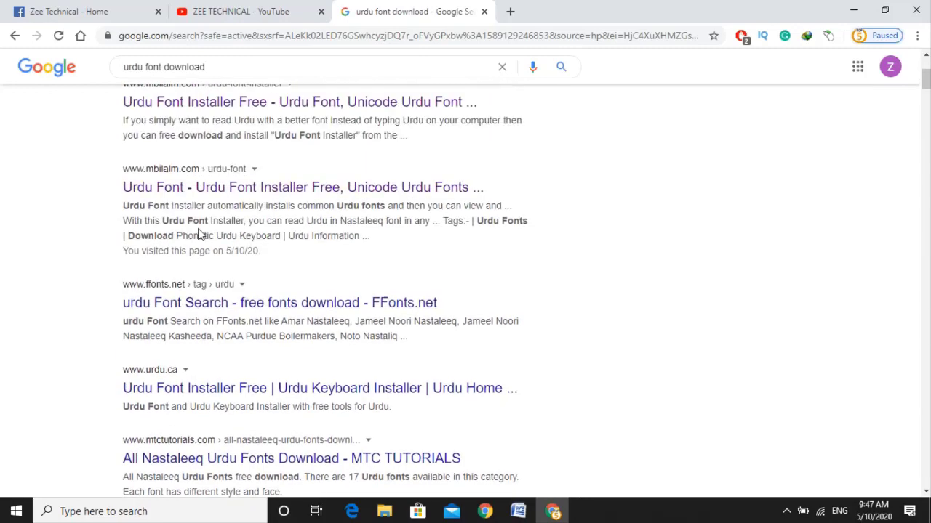
left_click(155, 186)
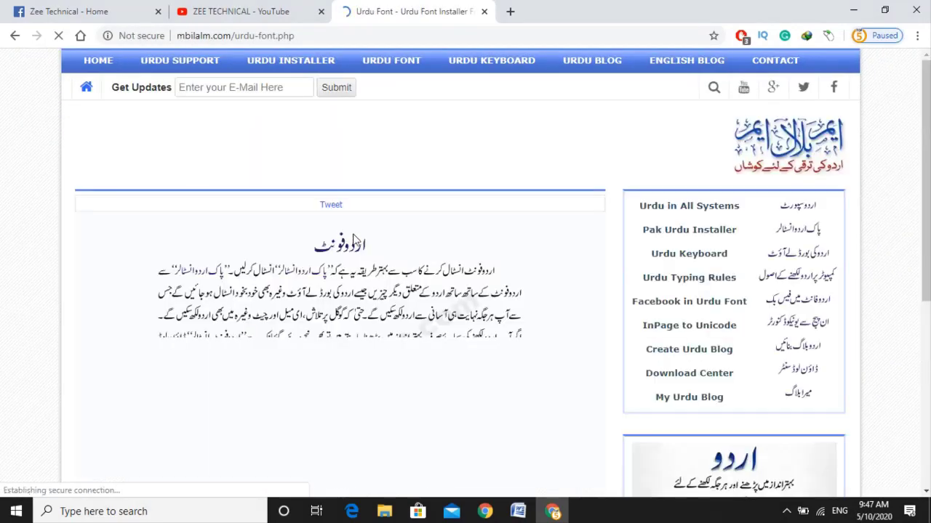
scroll(357, 251, "down", 2)
scroll(357, 250, "down", 2)
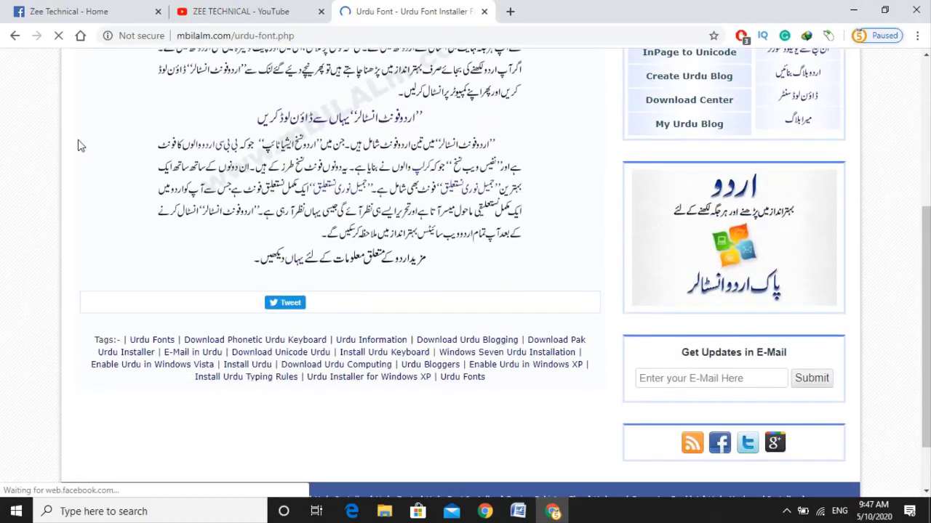
left_click(15, 36)
Open the FFonts.net 'urdu Font Search' result in a new tab
scroll(325, 231, "down", 2)
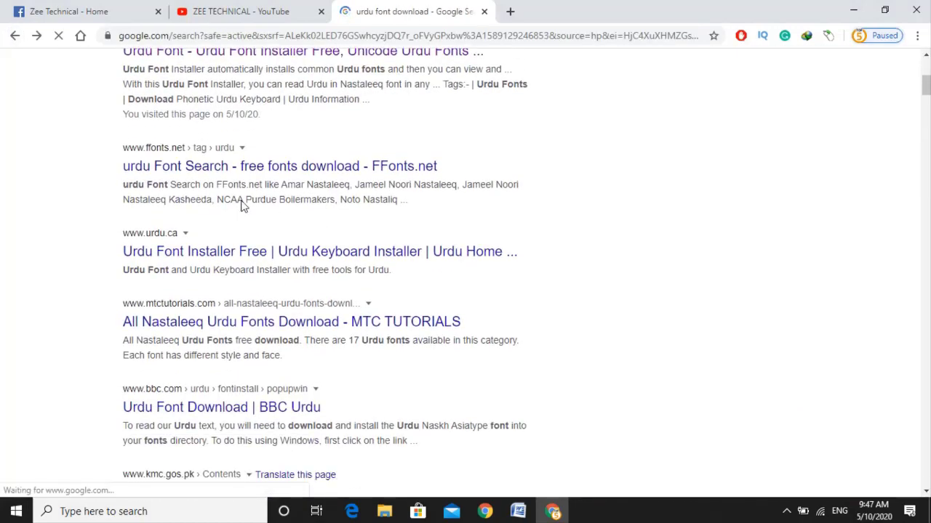
scroll(88, 208, "up", 1)
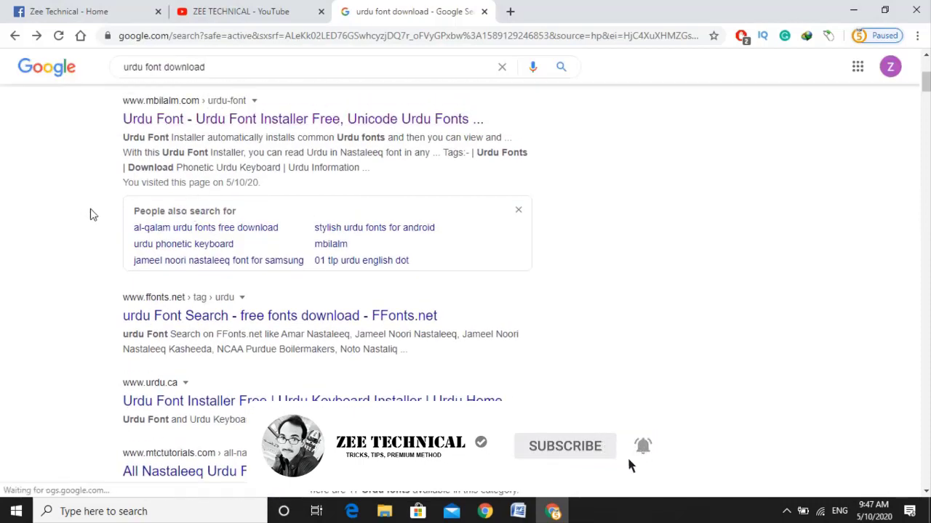
right_click(174, 323)
left_click(193, 328)
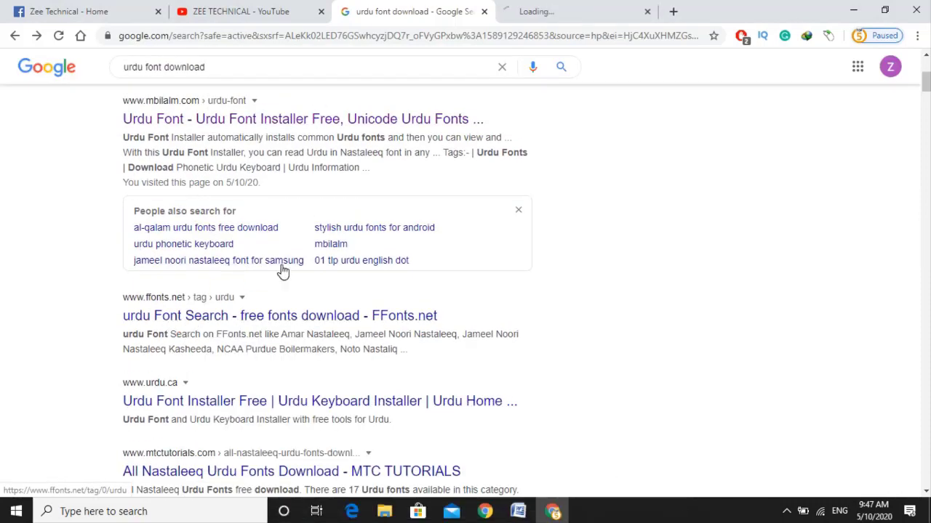
On the FFonts page, scroll to the Jameel Noori Nastaleeq font listing
left_click(574, 11)
scroll(519, 192, "down", 2)
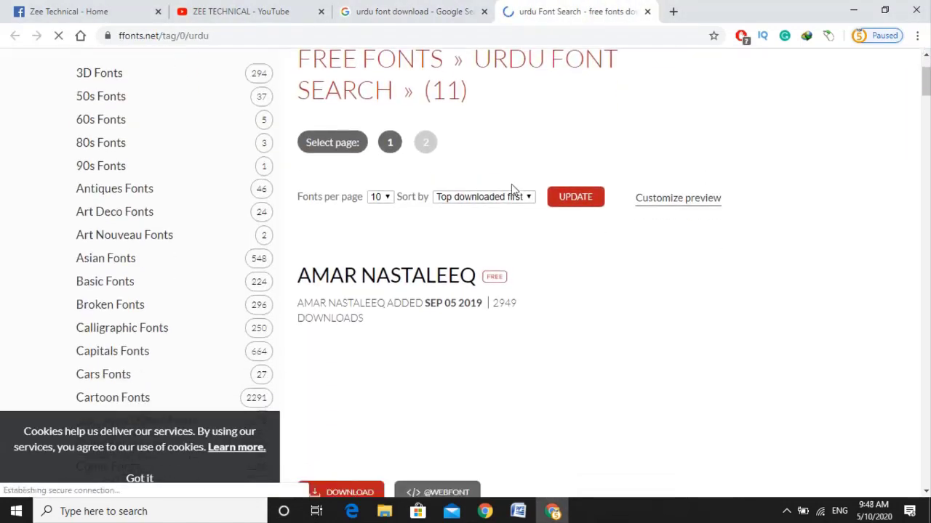
scroll(511, 185, "down", 3)
scroll(436, 255, "up", 2)
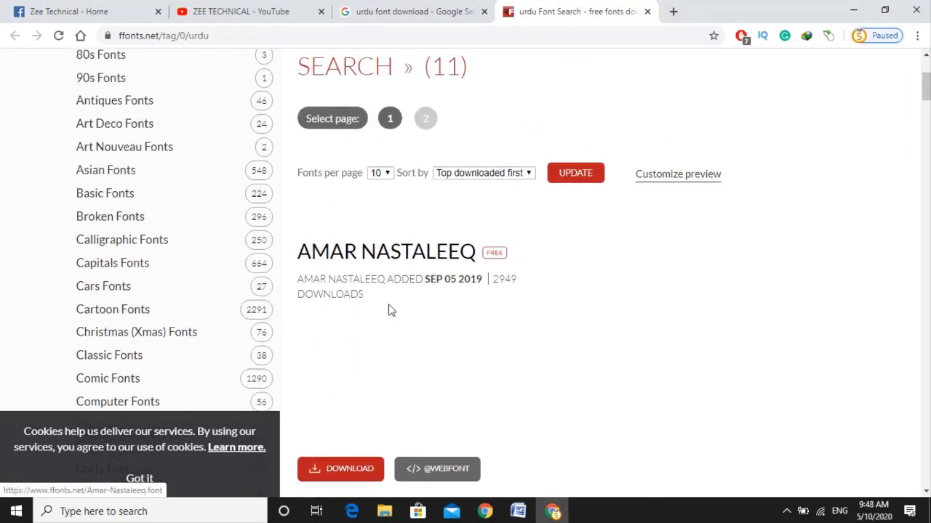
scroll(421, 257, "down", 4)
scroll(407, 240, "down", 3)
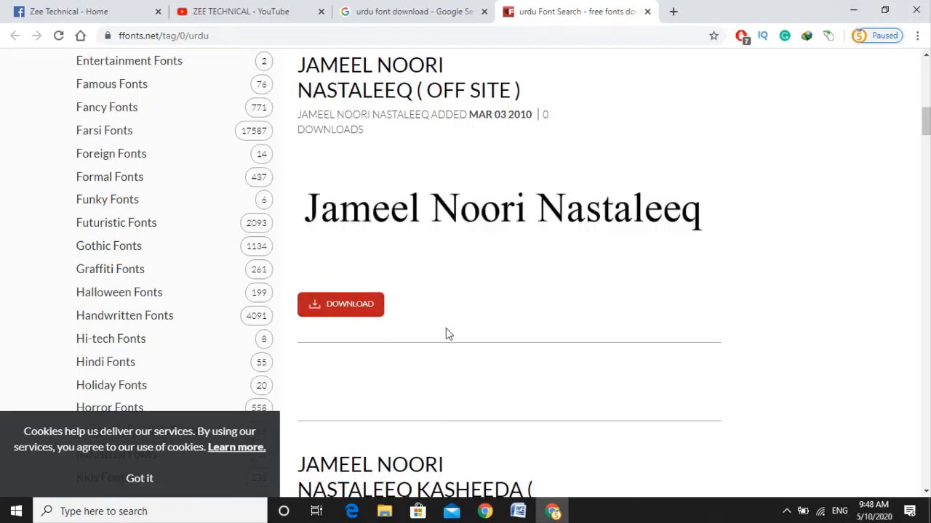
Minimize Chrome and Word, then open File Explorer at Quick access
mouse_move(501, 211)
left_click(854, 12)
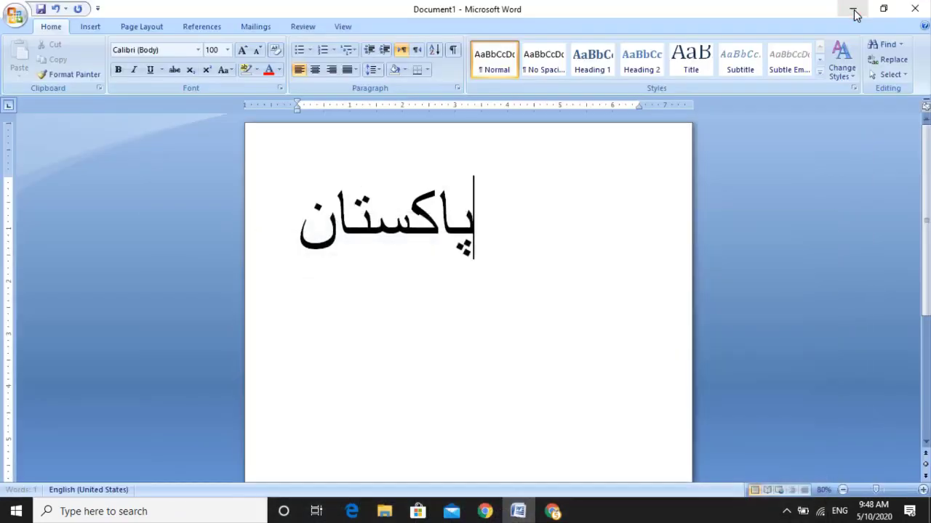
left_click(853, 11)
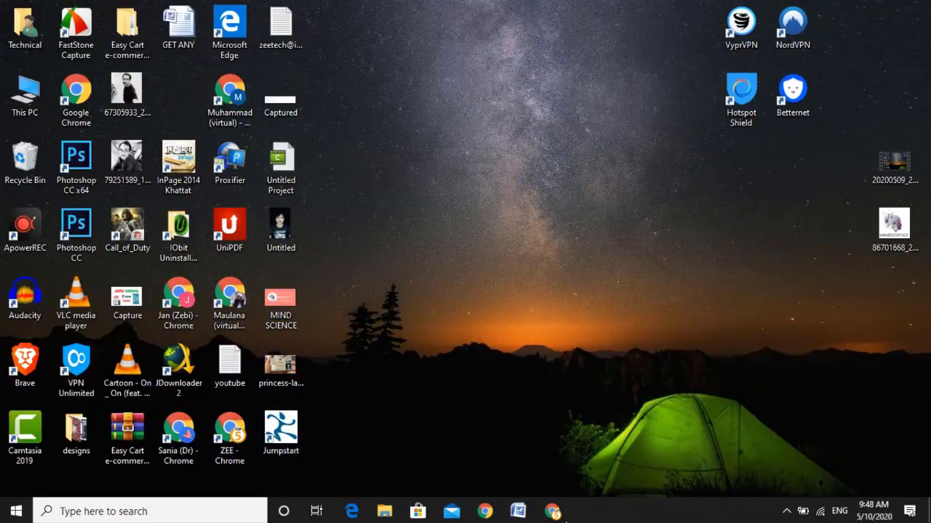
left_click(384, 511)
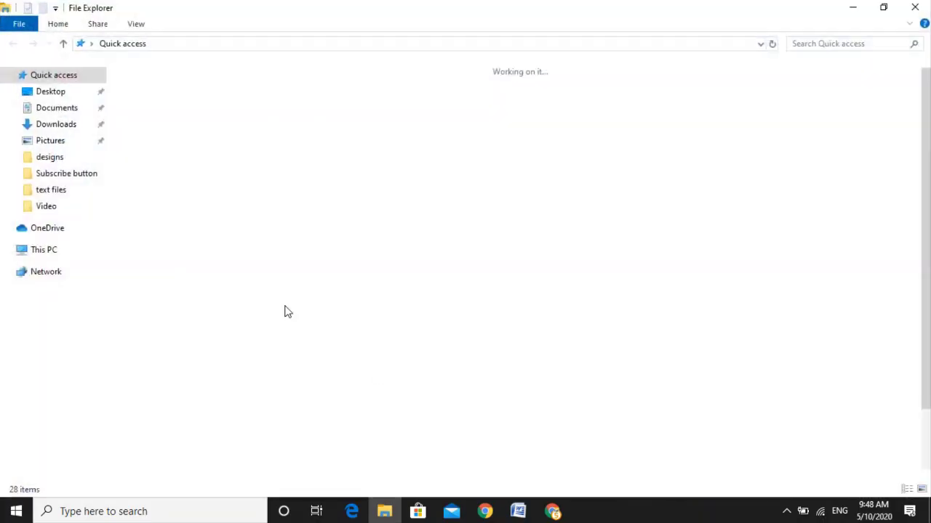
Open Jameel Noori Nastaleeq Kasheeda.zip from Downloads\Compressed in WinRAR
left_click(66, 124)
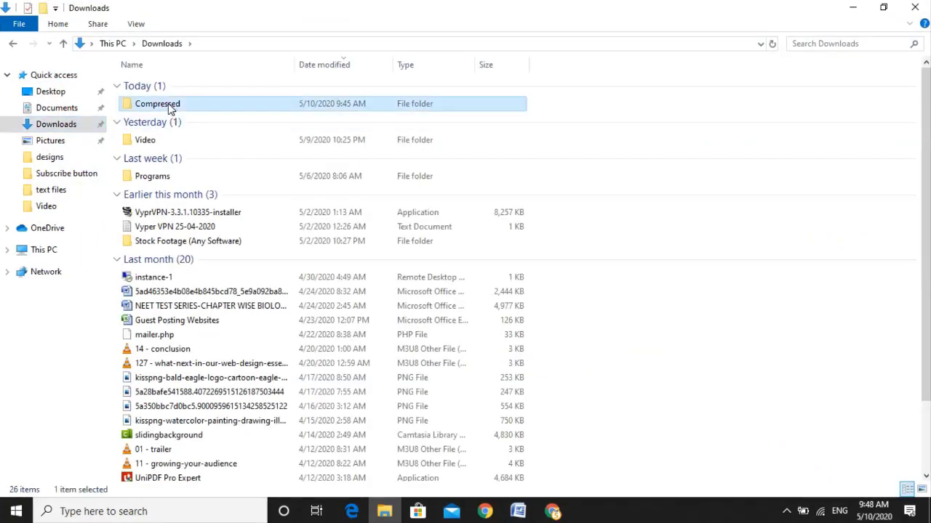
double_click(168, 103)
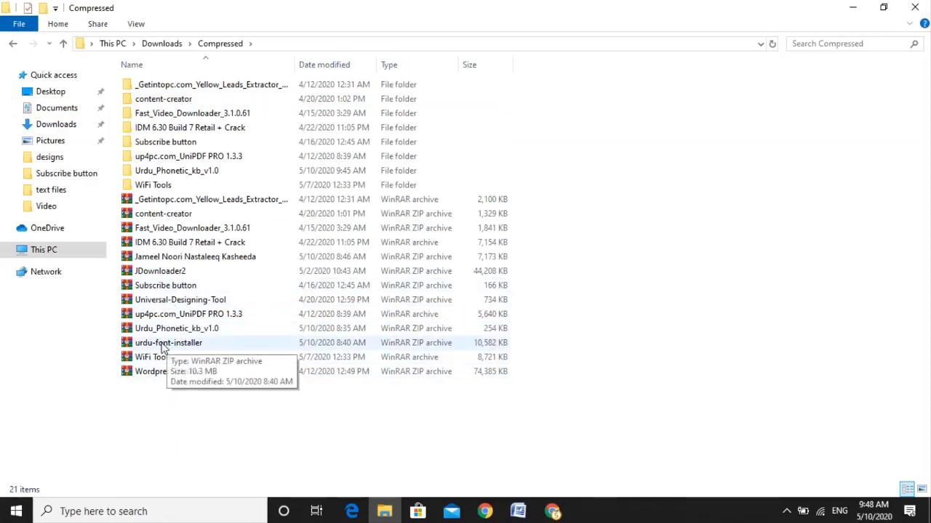
left_click(167, 344)
left_click(161, 328)
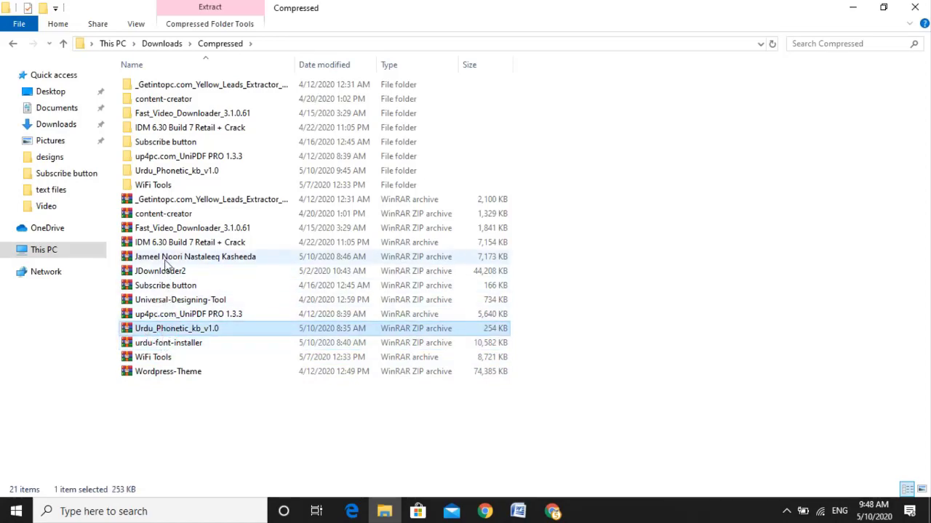
left_click(169, 259)
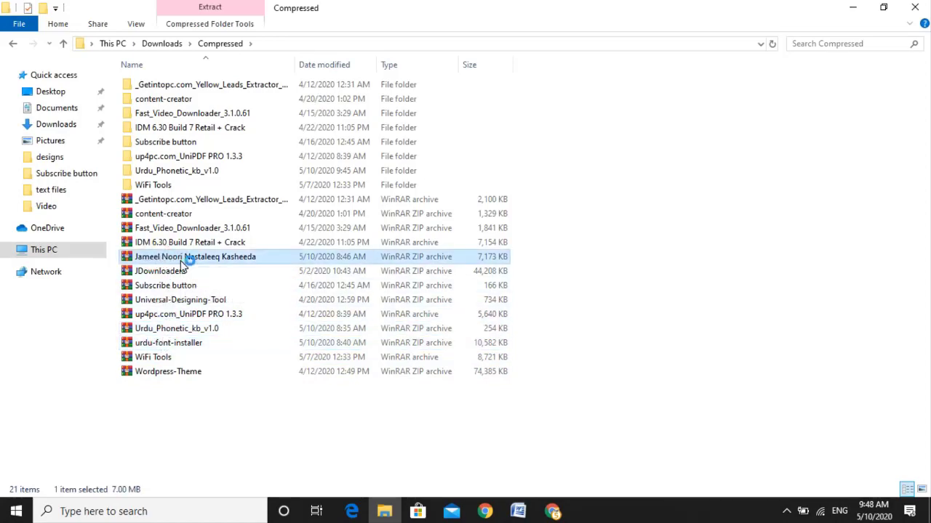
double_click(182, 261)
Open Jameel Noori Nastaleeq Kasheeda.ttf from the archive's folder in Windows Font Viewer
double_click(222, 261)
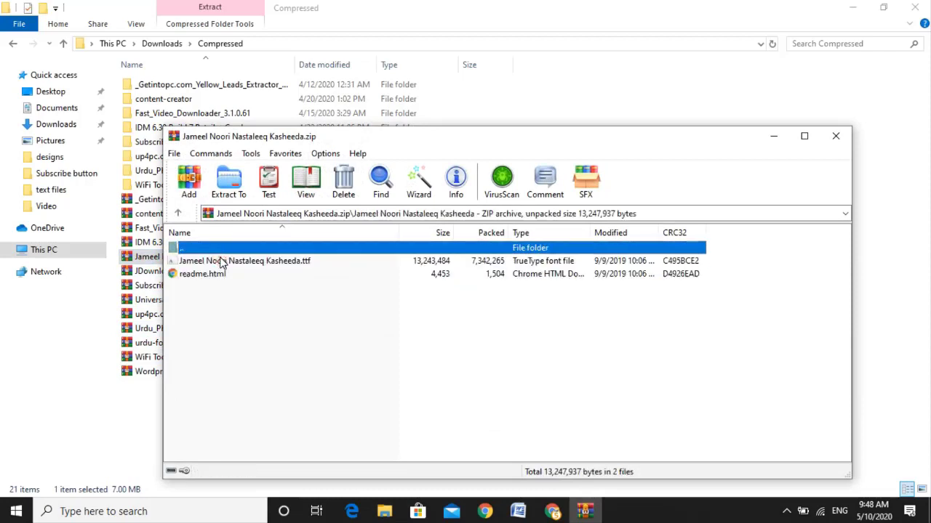
left_click(274, 263)
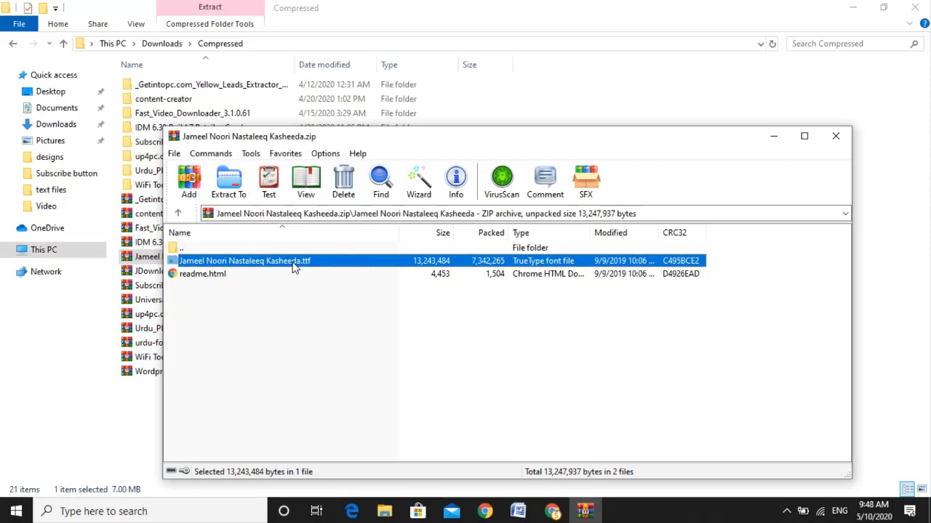
double_click(294, 267)
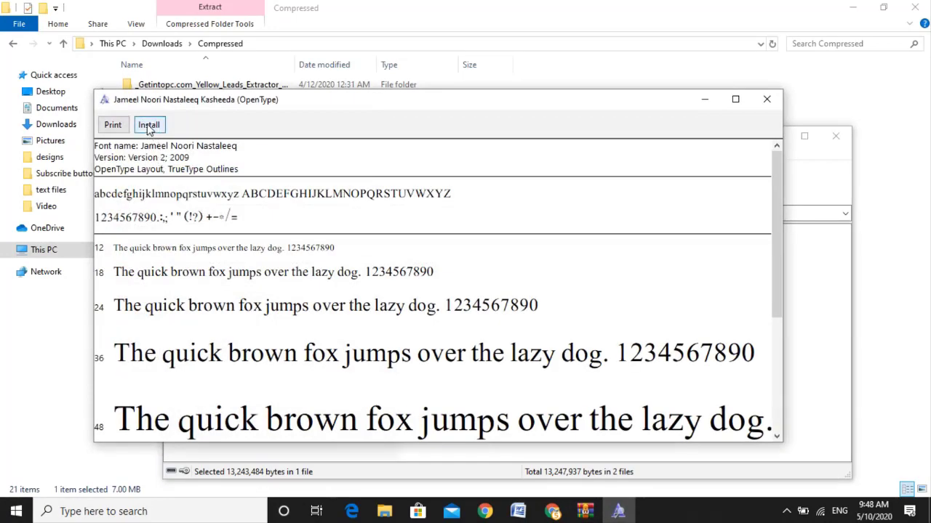
Install Jameel Noori Nastaleeq Kasheeda, replacing the existing copy, then close the preview and WinRAR
left_click(152, 125)
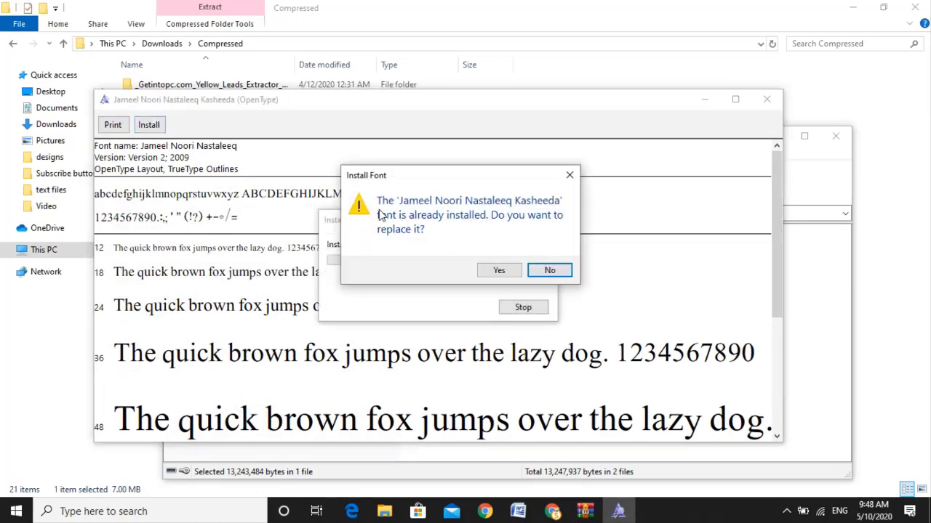
left_click(500, 273)
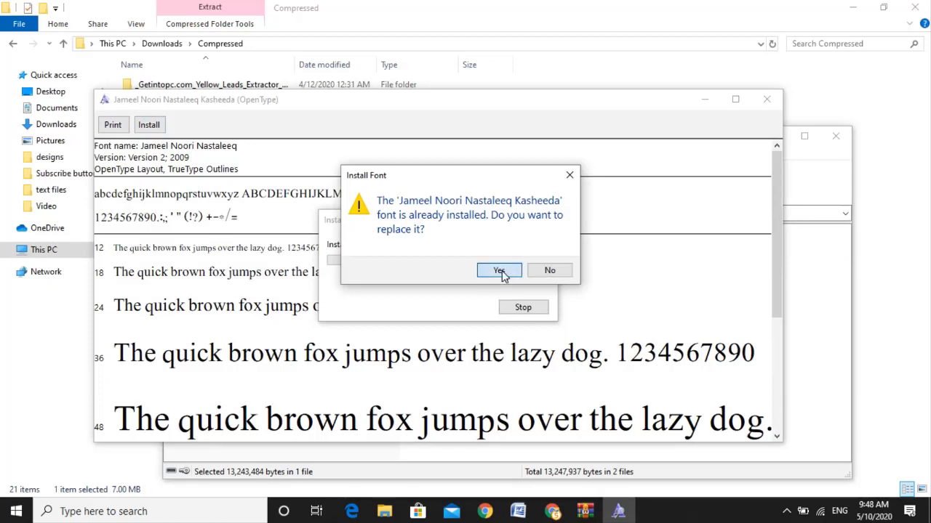
left_click(499, 272)
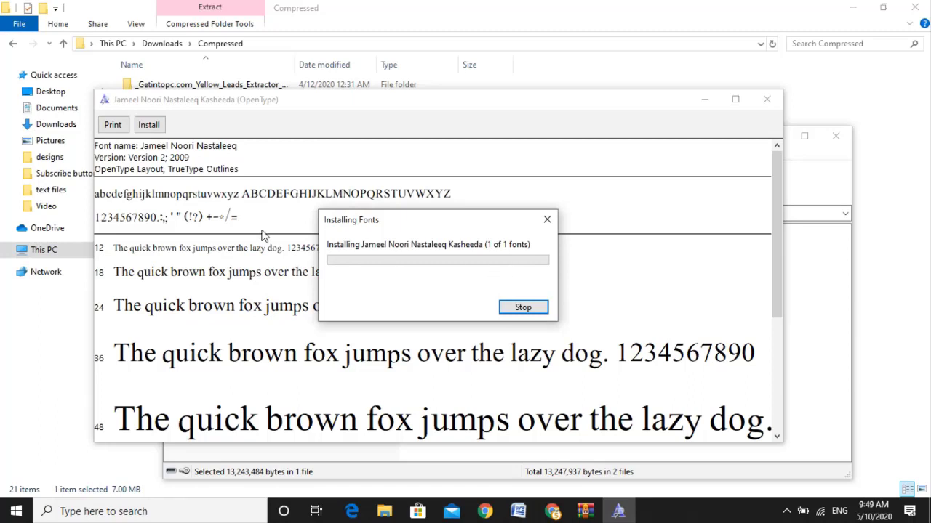
left_click(151, 127)
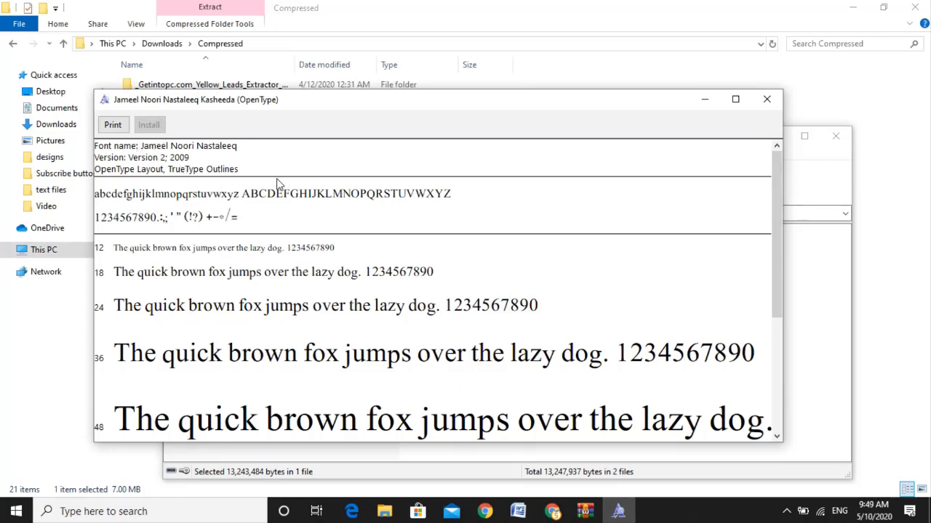
left_click(767, 99)
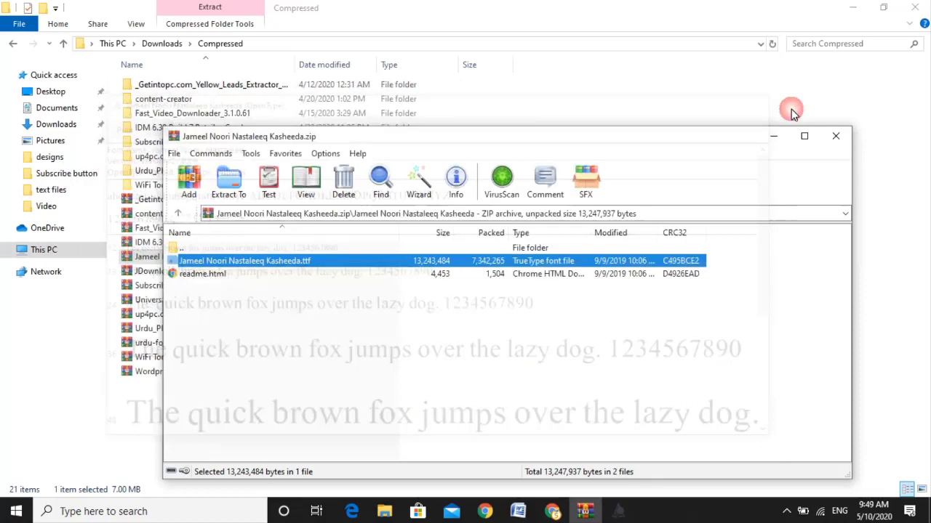
left_click(835, 136)
Switch the keyboard input language to Urdu (Pakistan) for the Word document
left_click(518, 511)
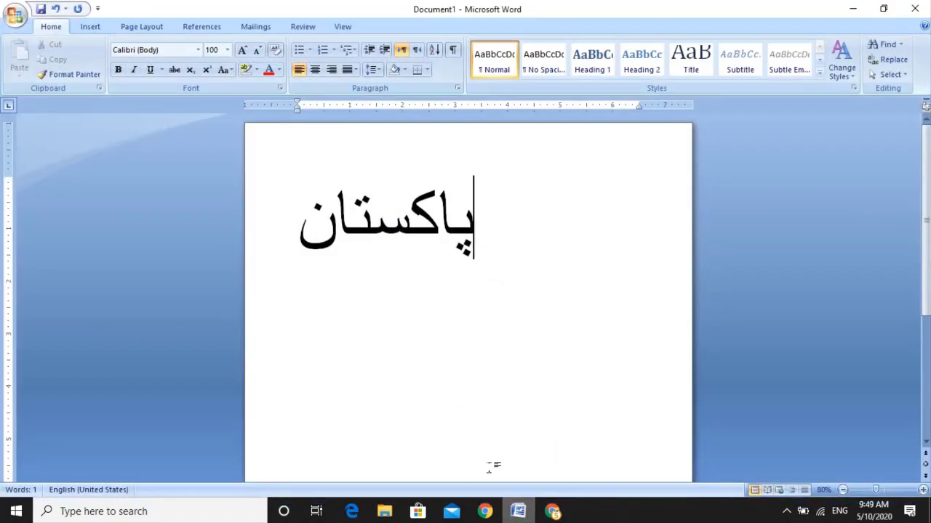
left_click(839, 511)
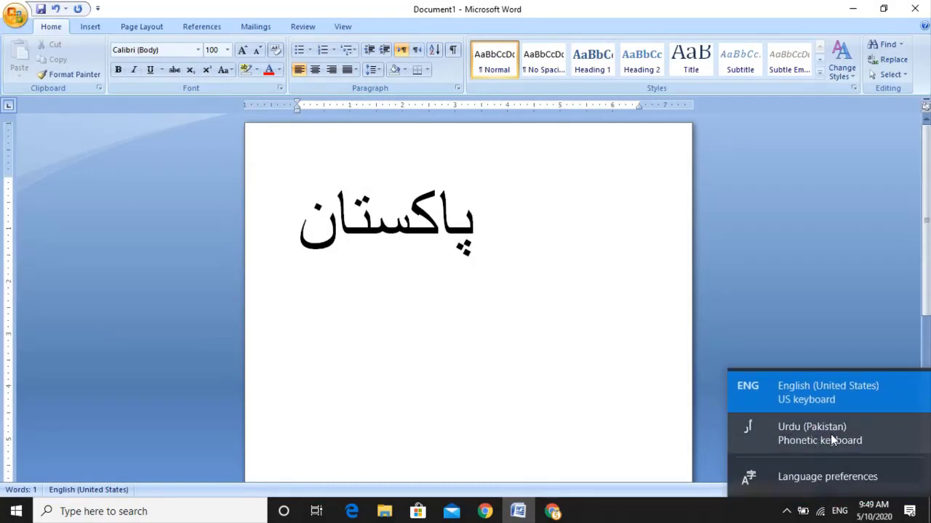
left_click(826, 435)
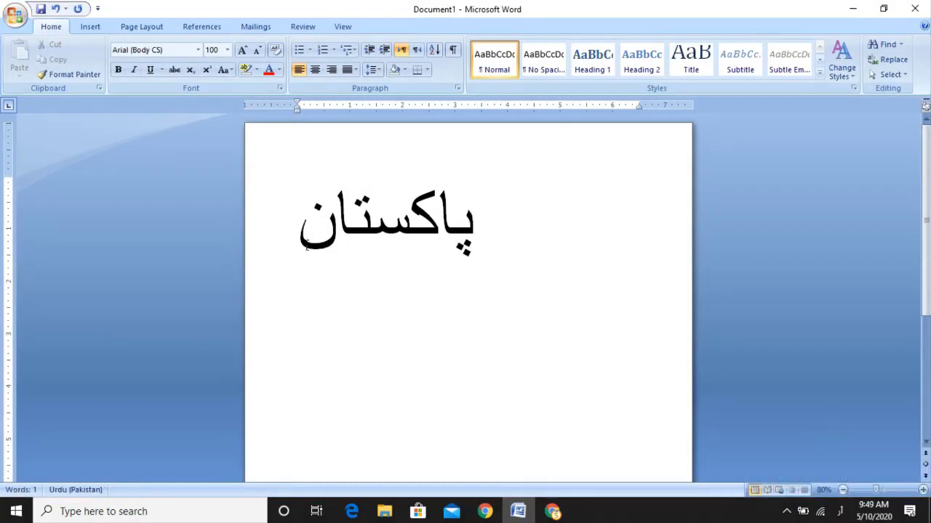
Set the word پاکستان in the Jameel Noori Nastaleeq font
mouse_move(306, 242)
left_mouse_down()
mouse_move(474, 239)
mouse_move(467, 247)
left_mouse_up()
left_click(463, 297)
left_click(370, 218)
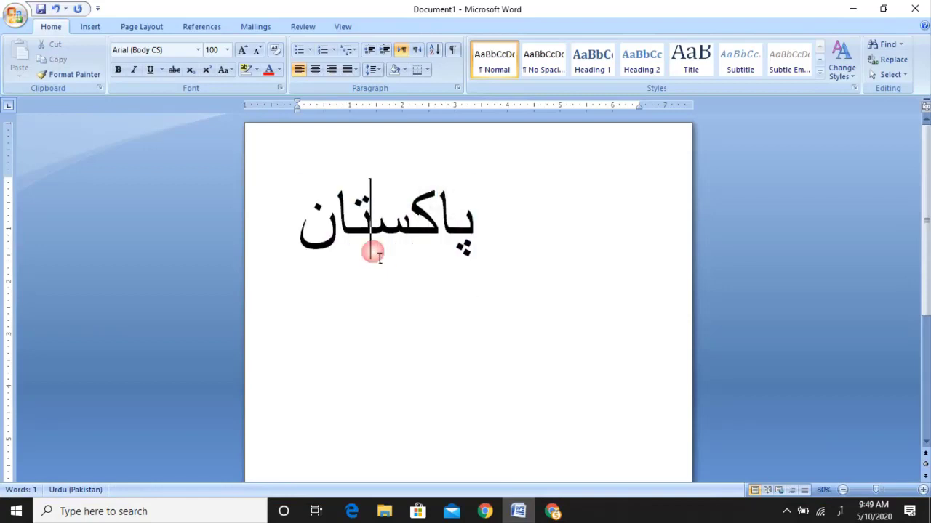
double_click(364, 217)
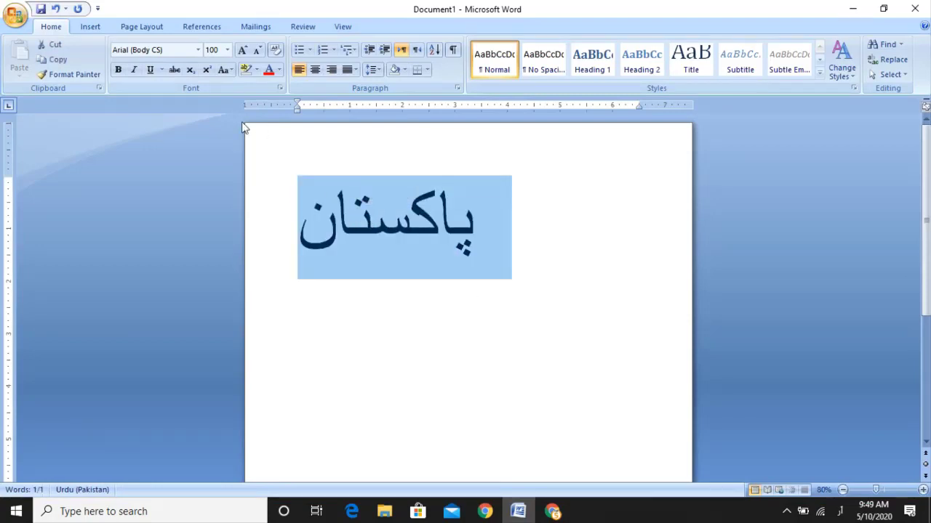
left_click(197, 49)
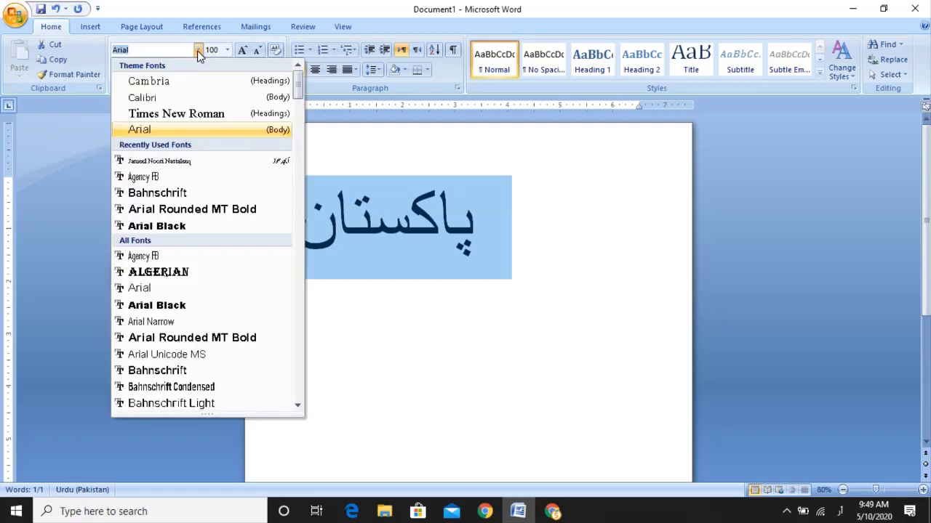
left_click(177, 164)
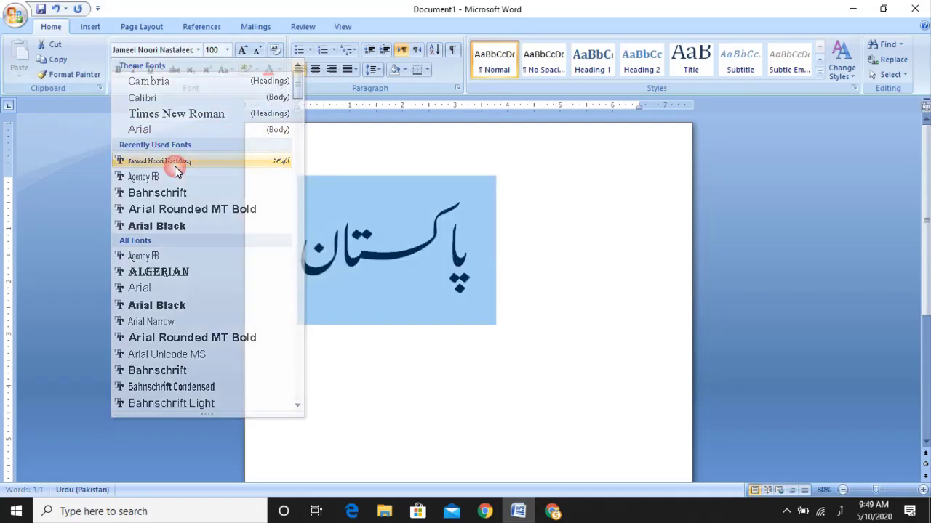
left_click(298, 248)
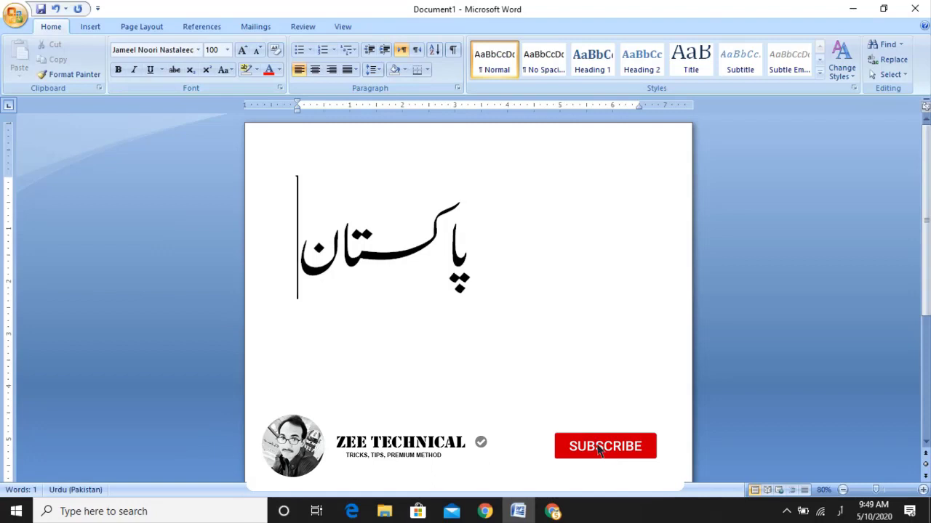
Type زنده and باد after پاکستان, correcting the mistyped letters
type("زند")
key("BackSpace")
key("BackSpace")
key("BackSpace")
type("ز")
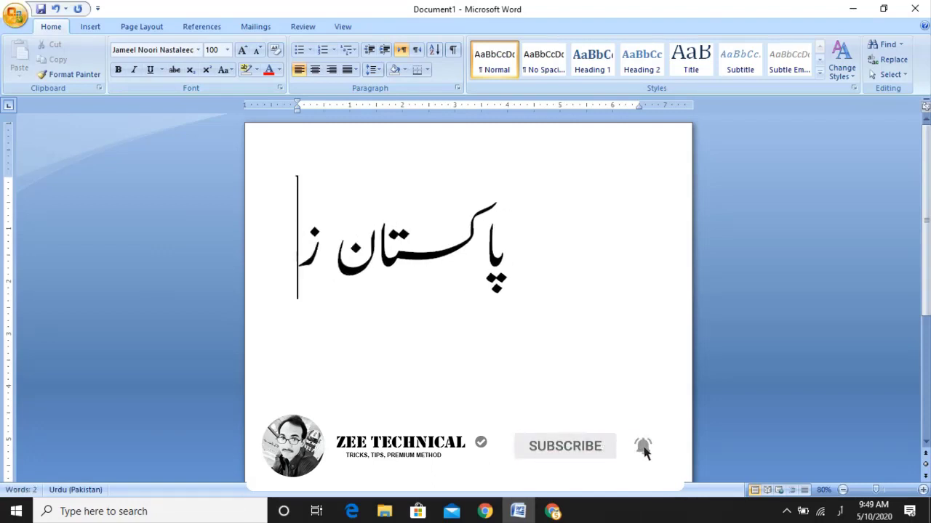
type("نده")
key("Return")
type("ب")
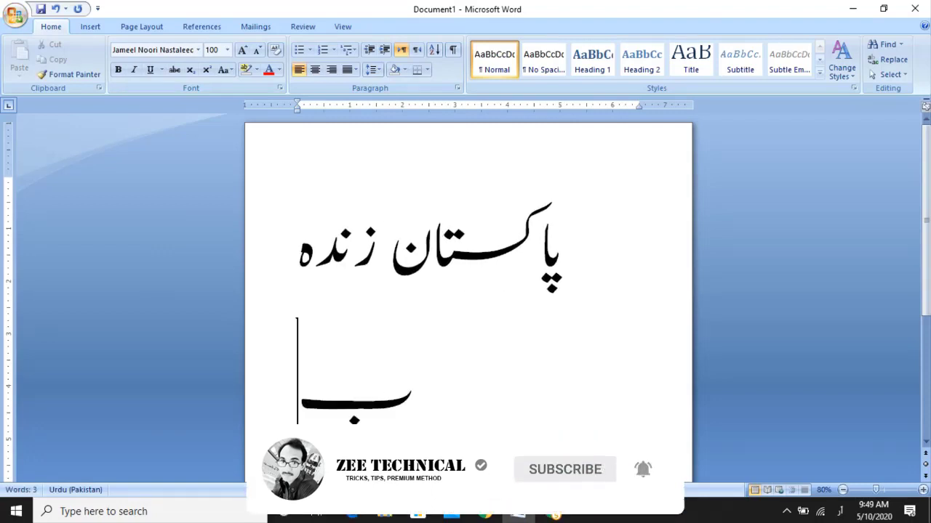
type("اد")
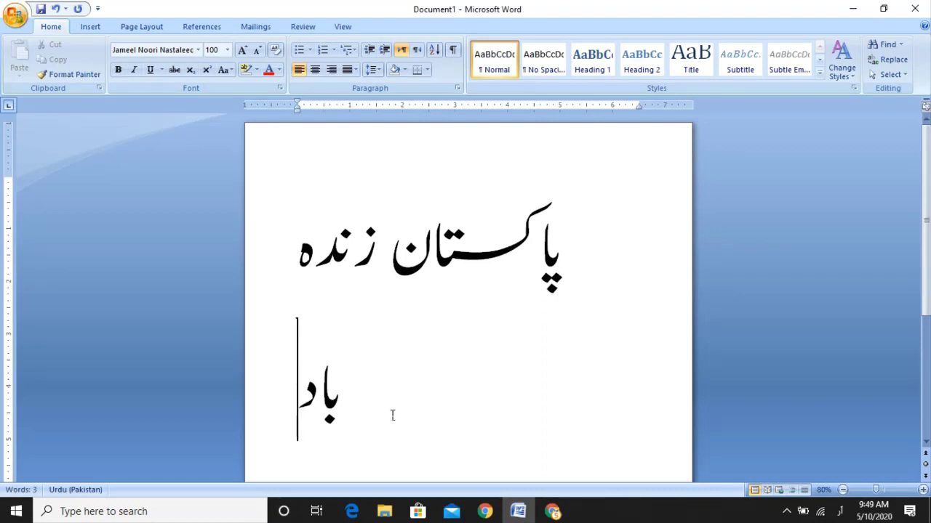
left_click_drag(329, 444, 307, 305)
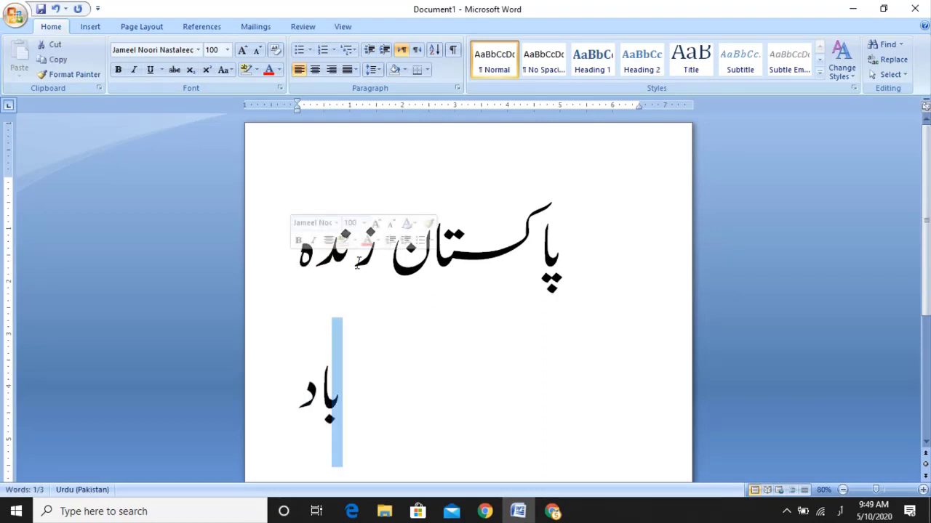
mouse_move(575, 223)
left_mouse_down()
mouse_move(440, 327)
mouse_move(369, 328)
left_mouse_up()
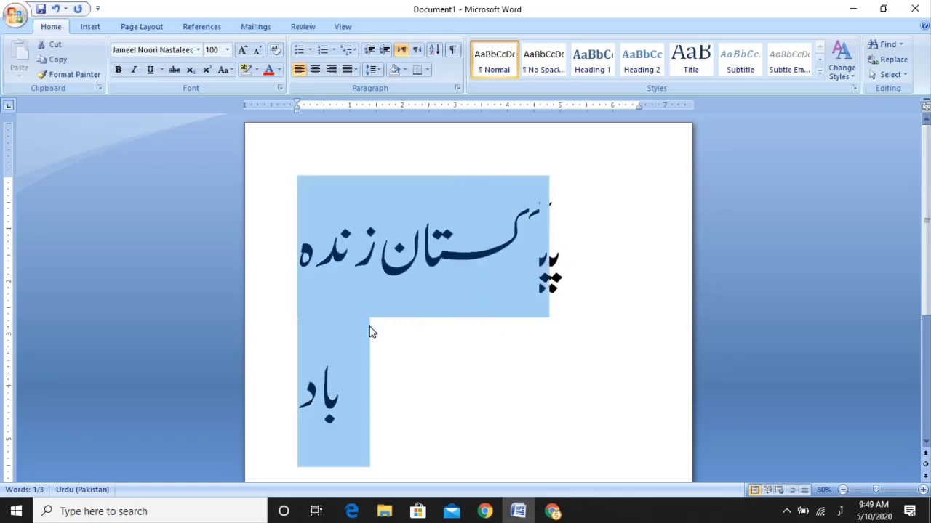
left_click(389, 318)
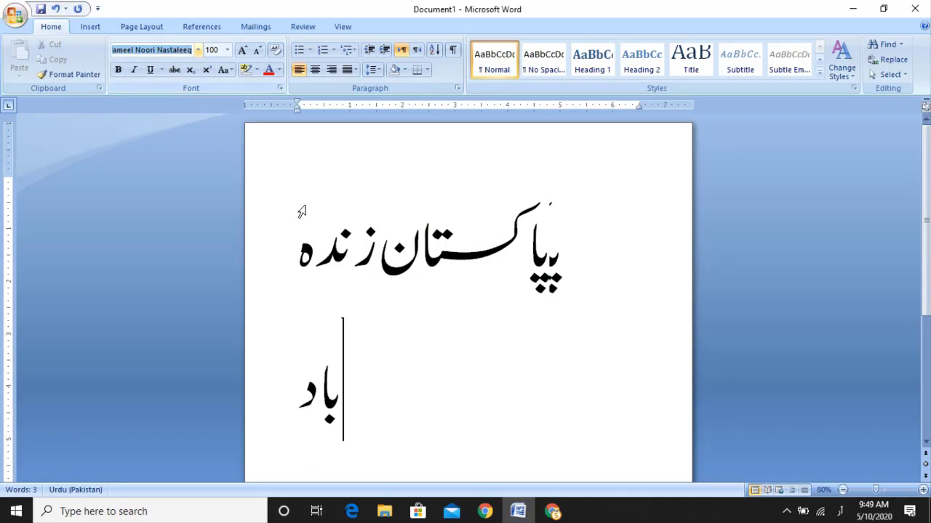
double_click(333, 266)
Shrink the whole phrase from size 100 to 80 so it fits on one line
triple_click(319, 256)
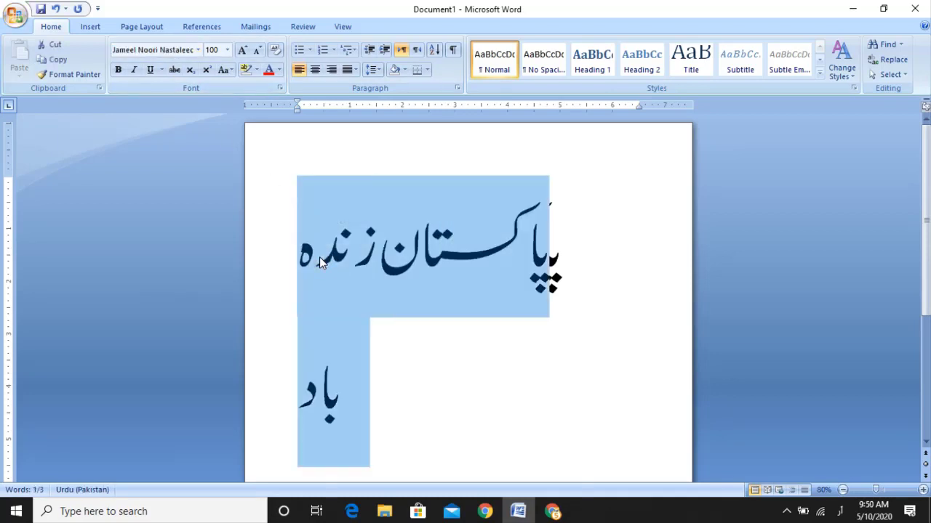
left_click(257, 51)
left_click(258, 51)
left_click(377, 256)
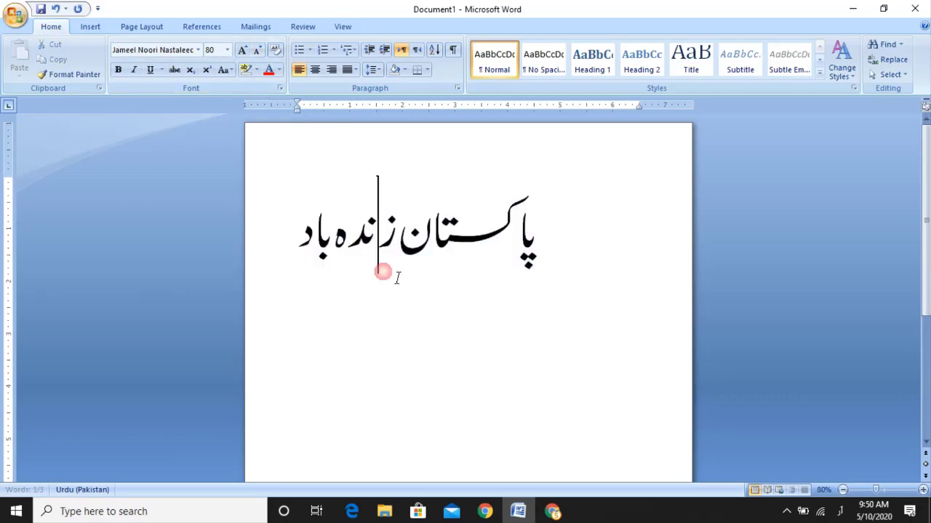
left_click(315, 251)
mouse_move(315, 251)
left_mouse_down()
mouse_move(513, 241)
mouse_move(308, 228)
left_mouse_up()
left_click(554, 260)
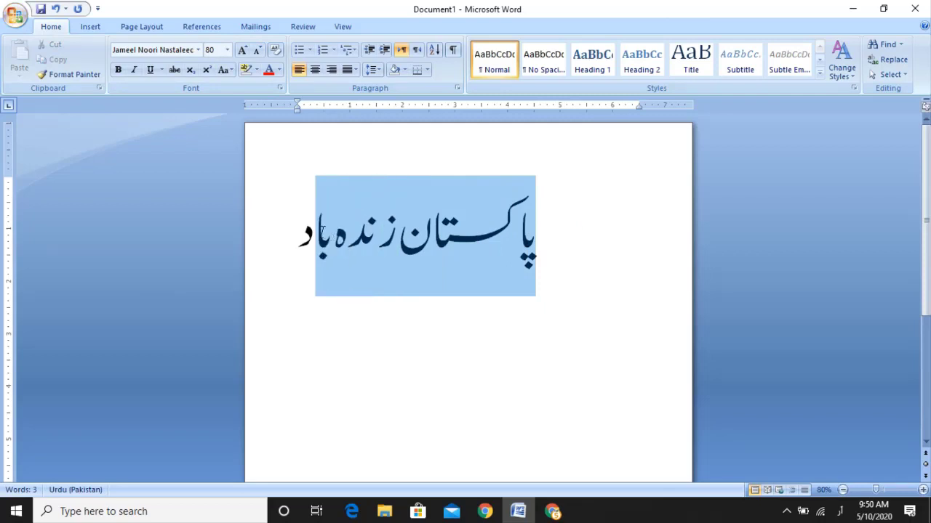
left_click(398, 302)
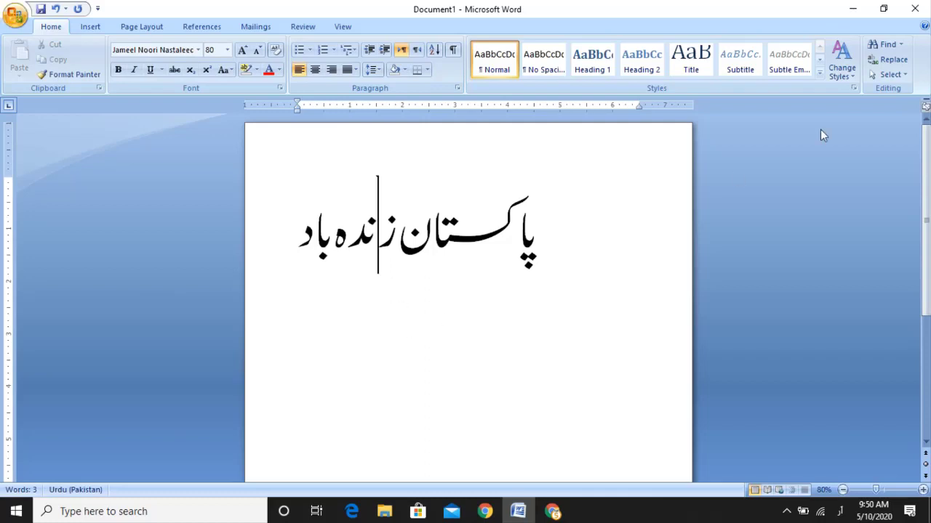
Close Word without saving the document
left_click(918, 10)
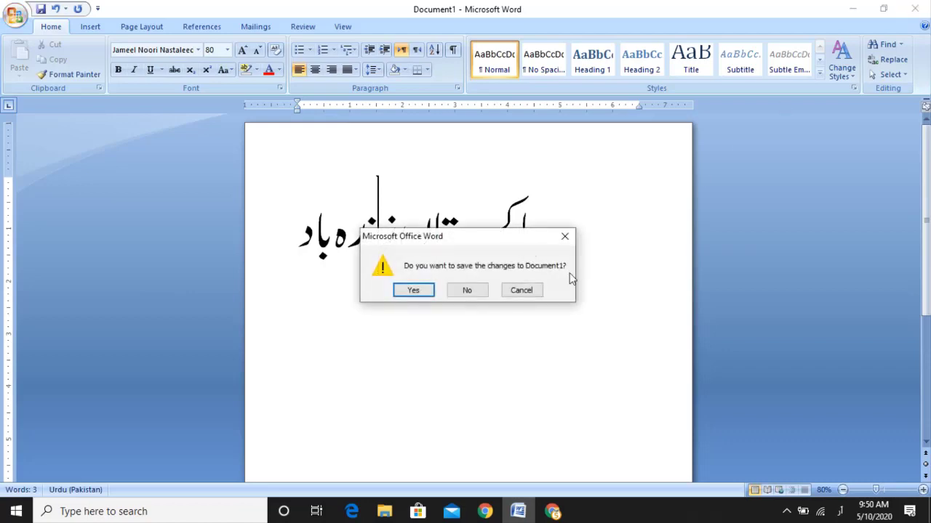
left_click(471, 292)
left_click(553, 511)
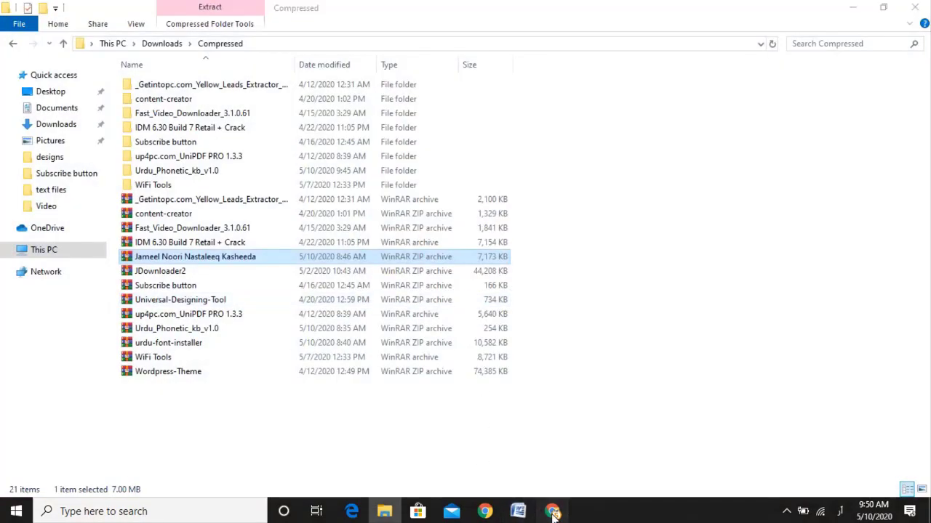
View the ZEE TECHNICAL YouTube channel tab, then the Zee Technical Facebook page
left_click(264, 12)
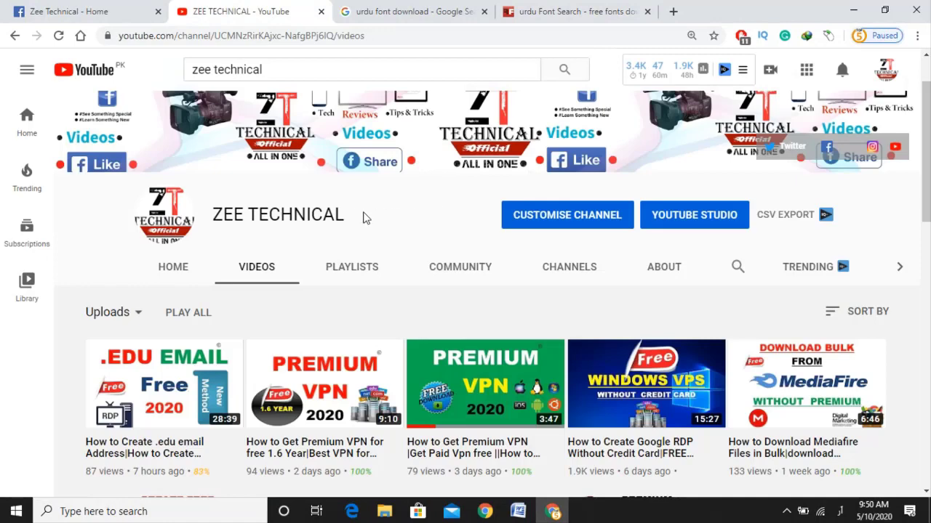
left_click_drag(345, 217, 239, 217)
left_click(355, 233)
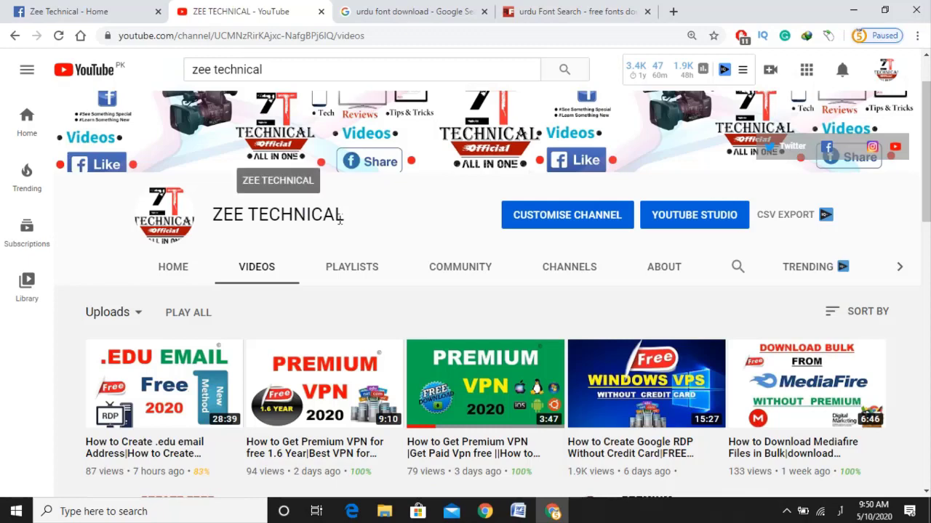
left_click(94, 19)
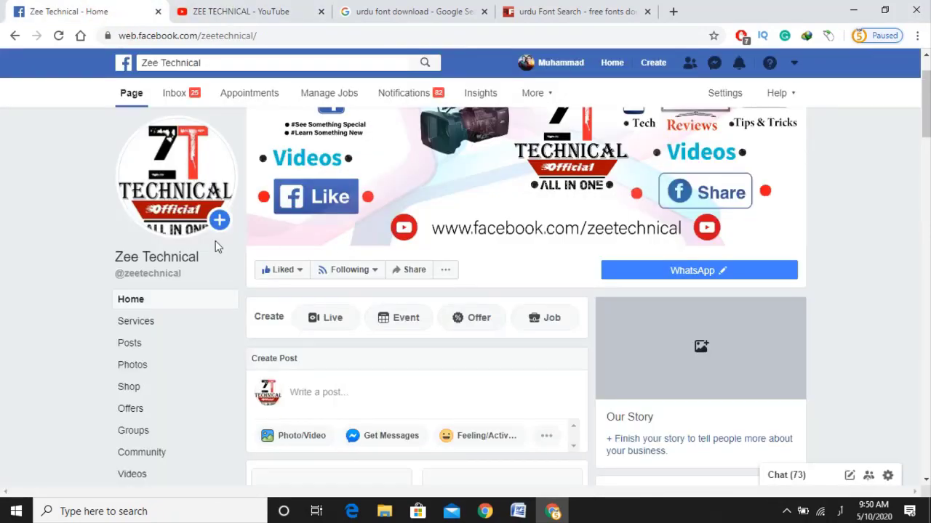